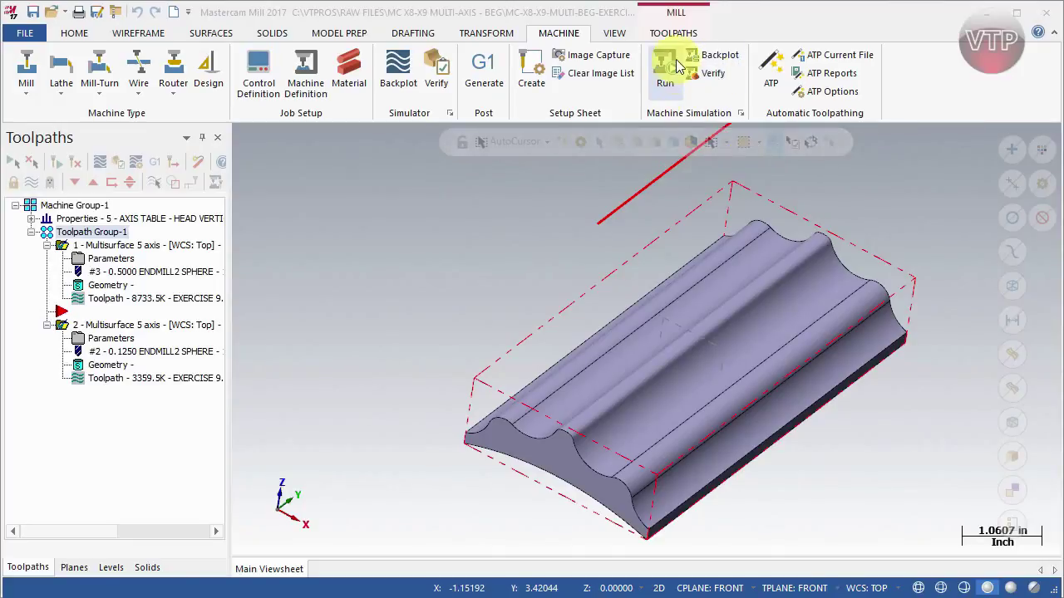
- In the Machine Simulation options, keep 5_5AXGEN_VMCTTAB as the trunnion machine
{"action": "left_click", "coordinate": [740, 114]}
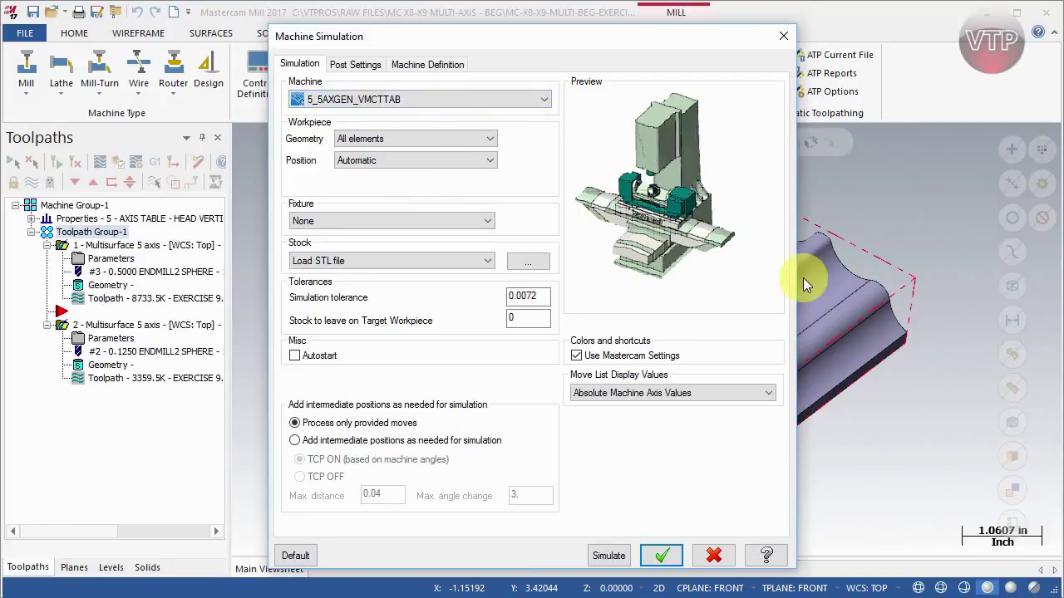
{"action": "left_click", "coordinate": [526, 103]}
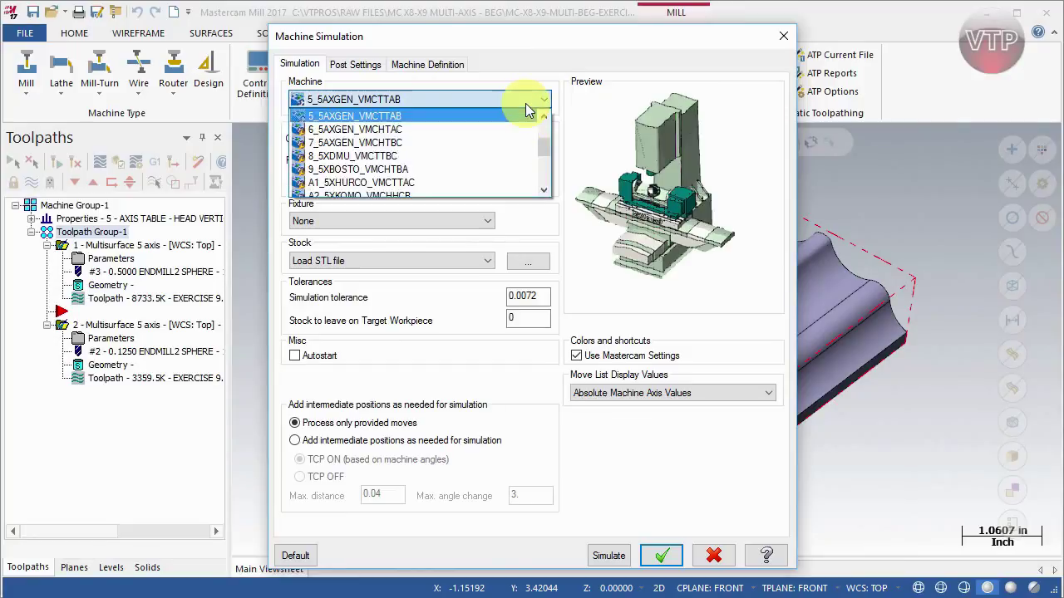
{"action": "scroll", "coordinate": [498, 175], "scroll_direction": "down", "scroll_amount": 2}
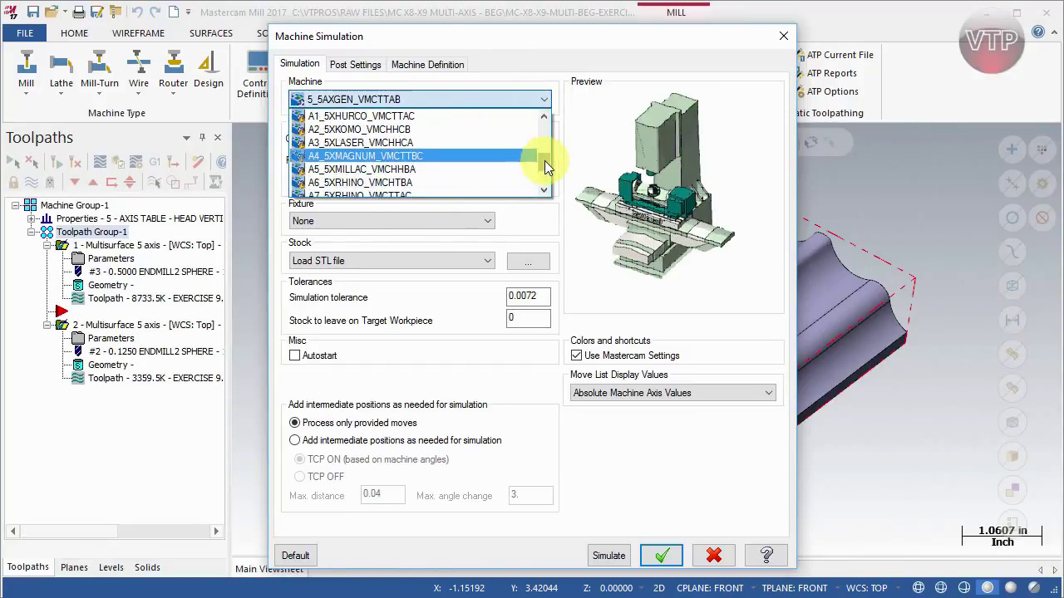
{"action": "left_click_drag", "start_coordinate": [545, 160], "coordinate": [556, 120]}
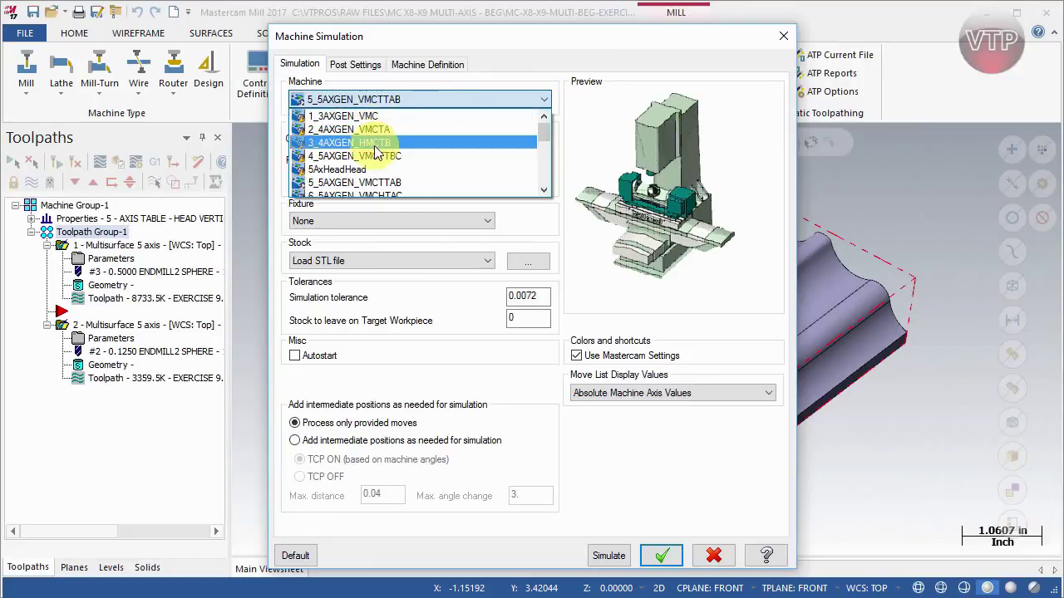
{"action": "left_click", "coordinate": [761, 156]}
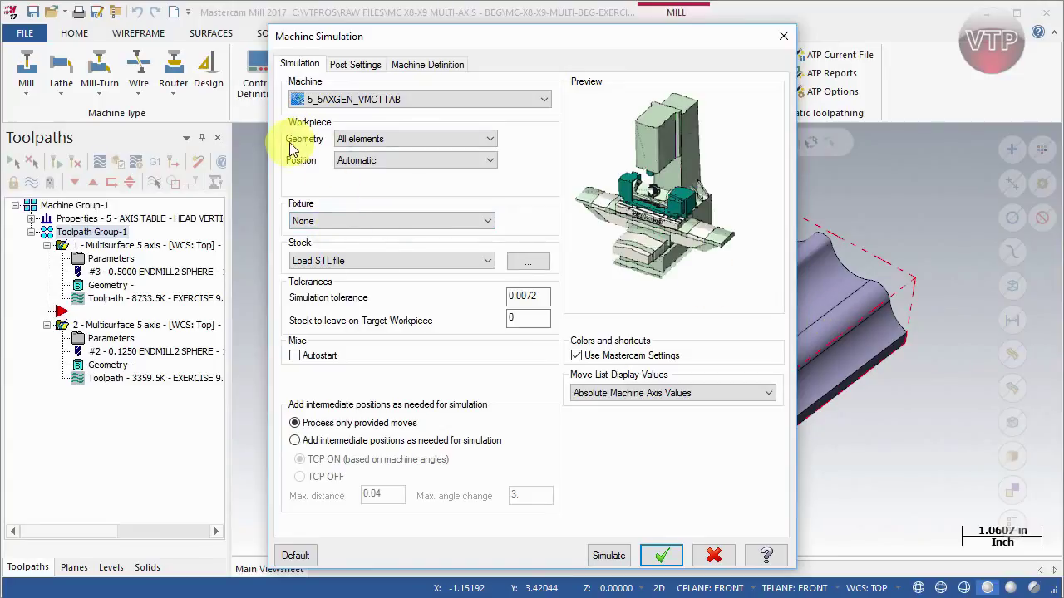
{"action": "left_click", "coordinate": [379, 143]}
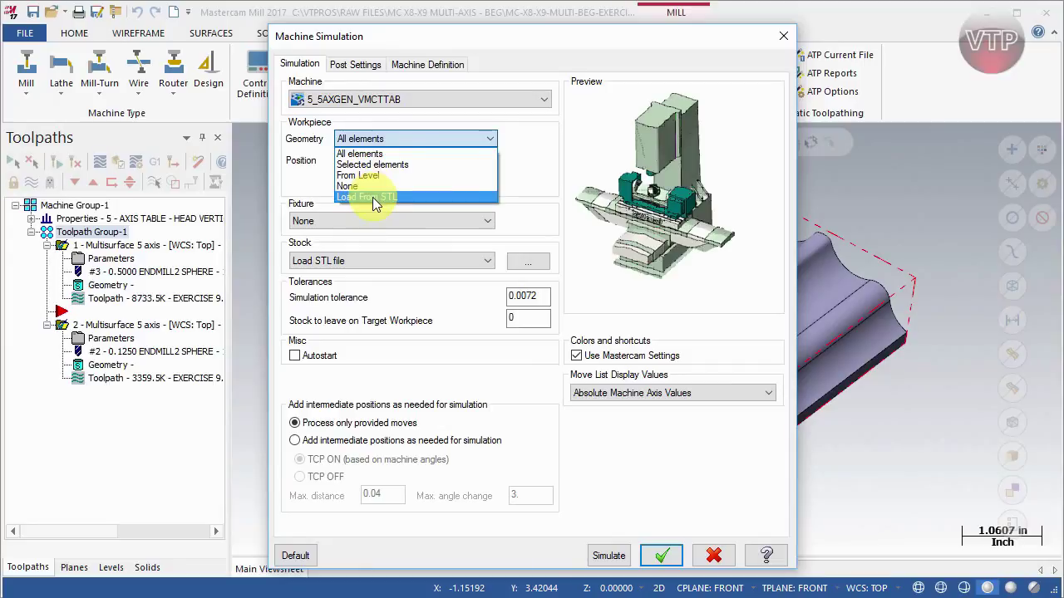
{"action": "left_click", "coordinate": [303, 171]}
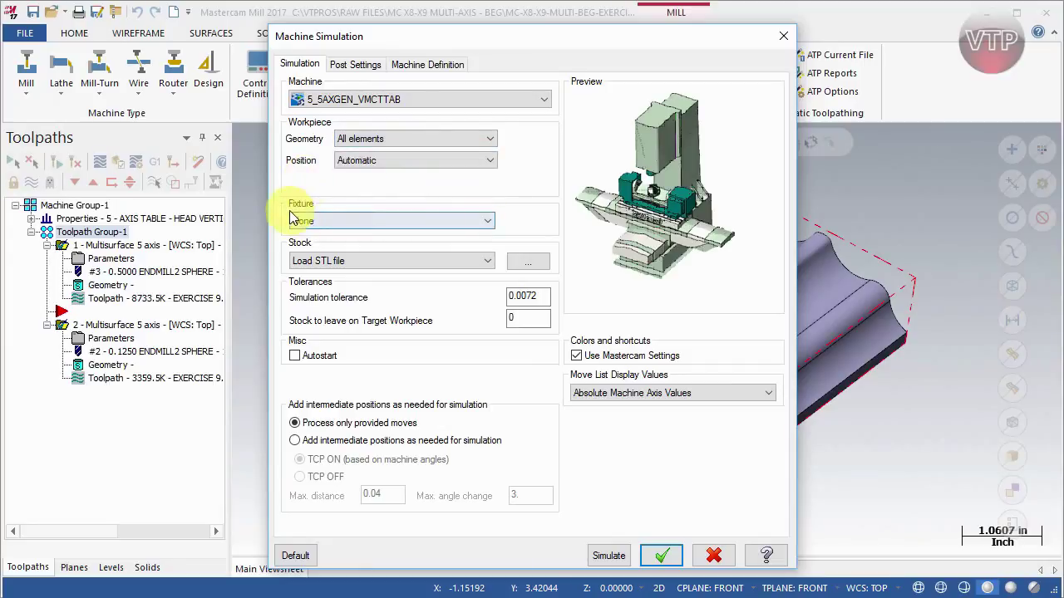
{"action": "left_click", "coordinate": [357, 160]}
{"action": "left_click", "coordinate": [354, 172]}
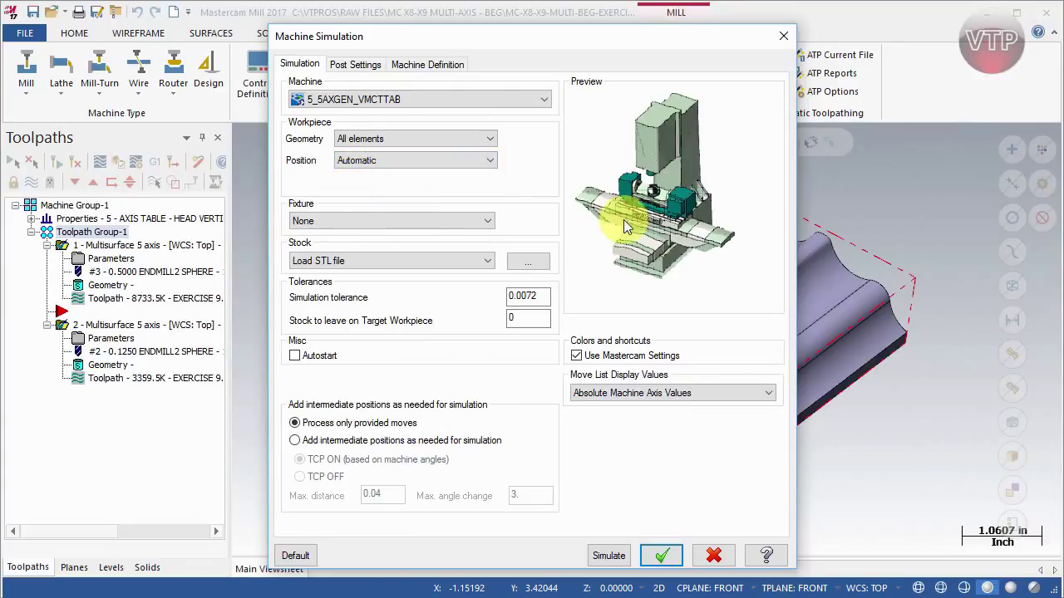
{"action": "left_click", "coordinate": [453, 165]}
{"action": "left_click", "coordinate": [415, 183]}
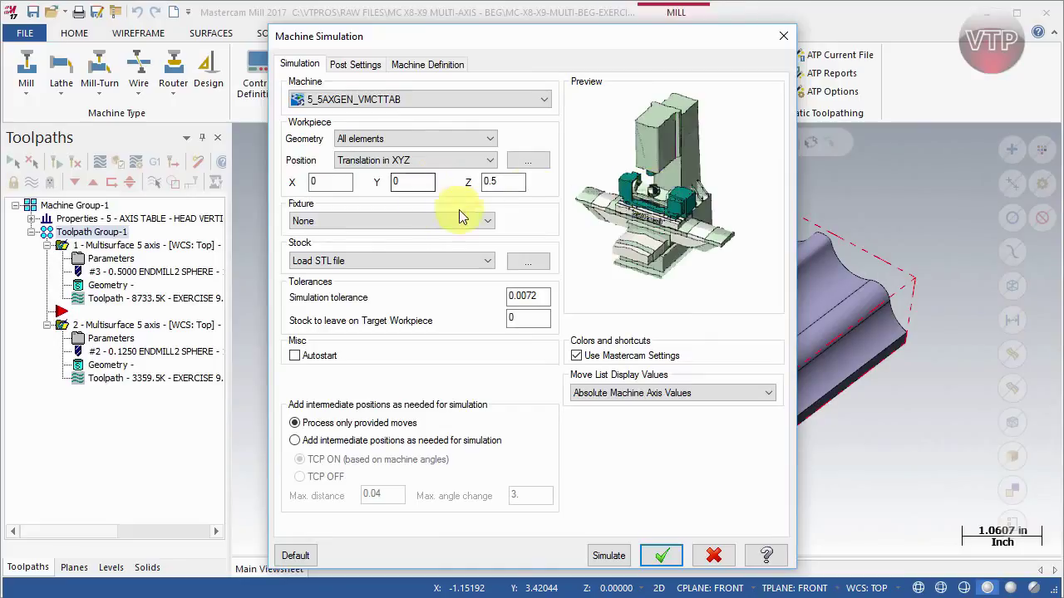
{"action": "left_click", "coordinate": [471, 161]}
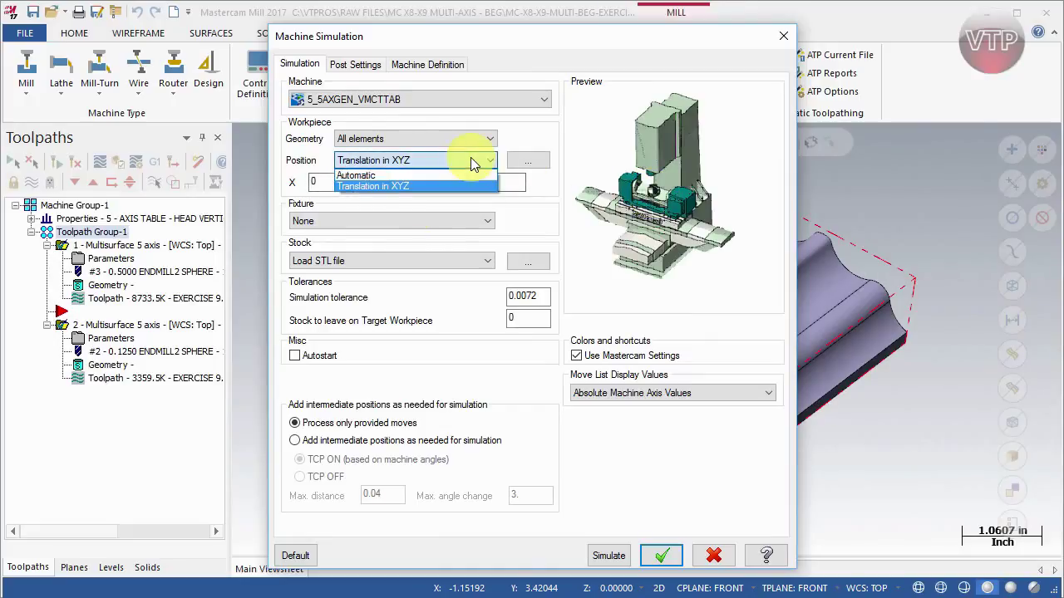
{"action": "left_click", "coordinate": [453, 174]}
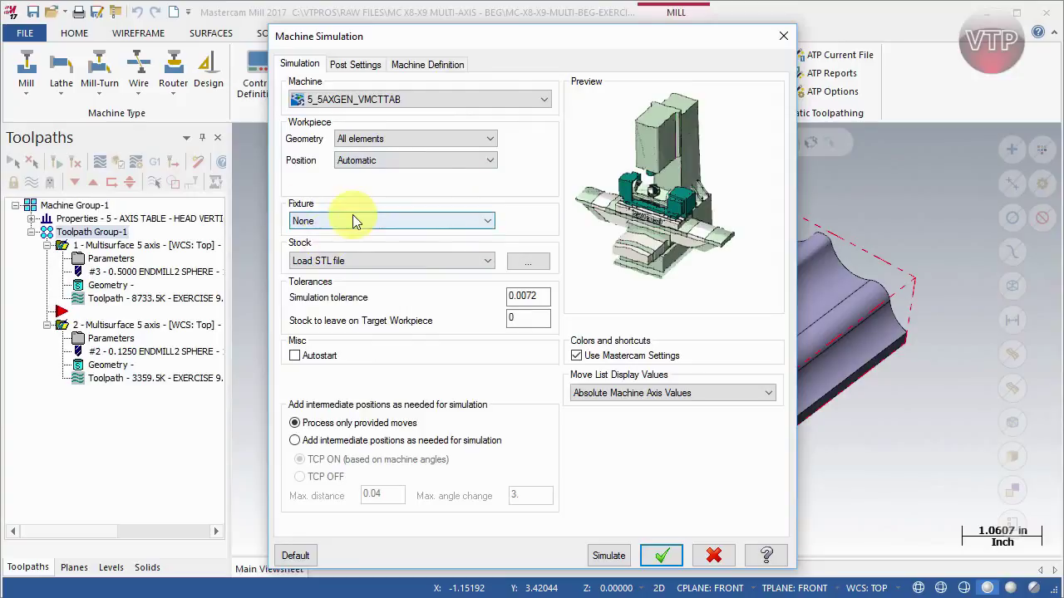
{"action": "left_click", "coordinate": [407, 222]}
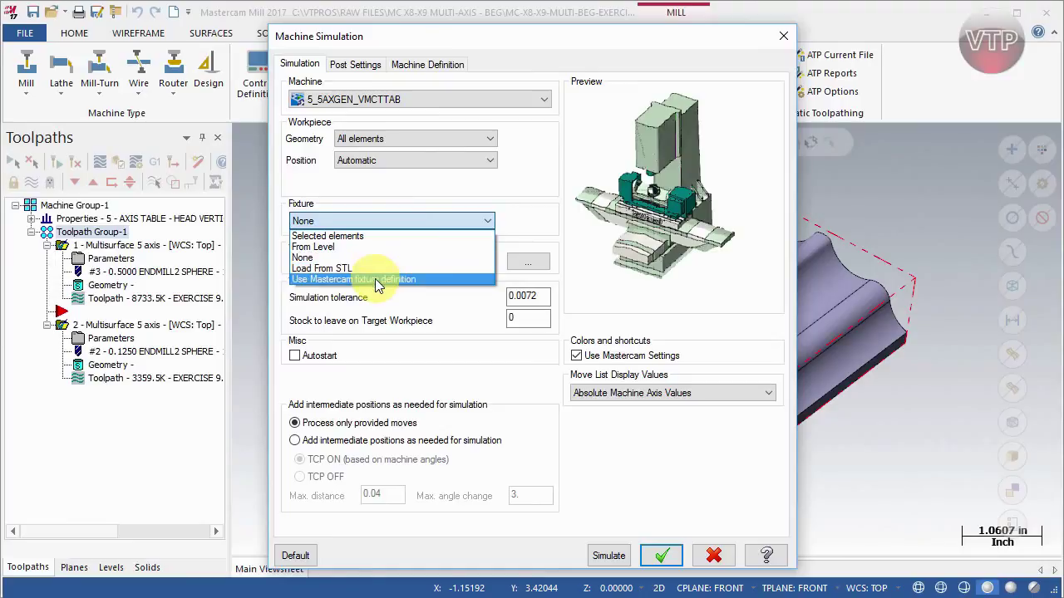
{"action": "left_click", "coordinate": [473, 218]}
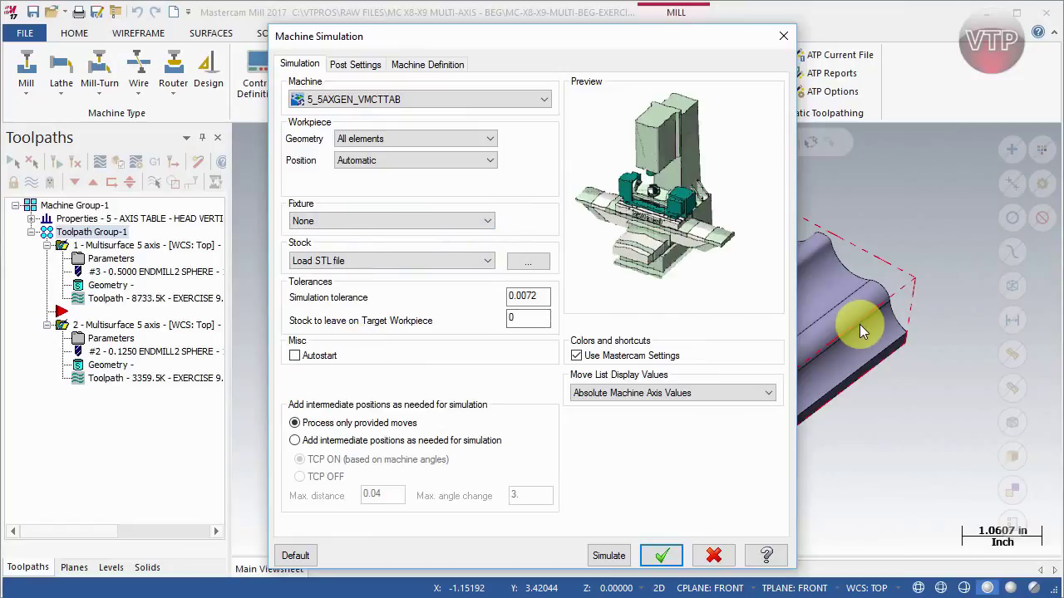
{"action": "left_click", "coordinate": [364, 259]}
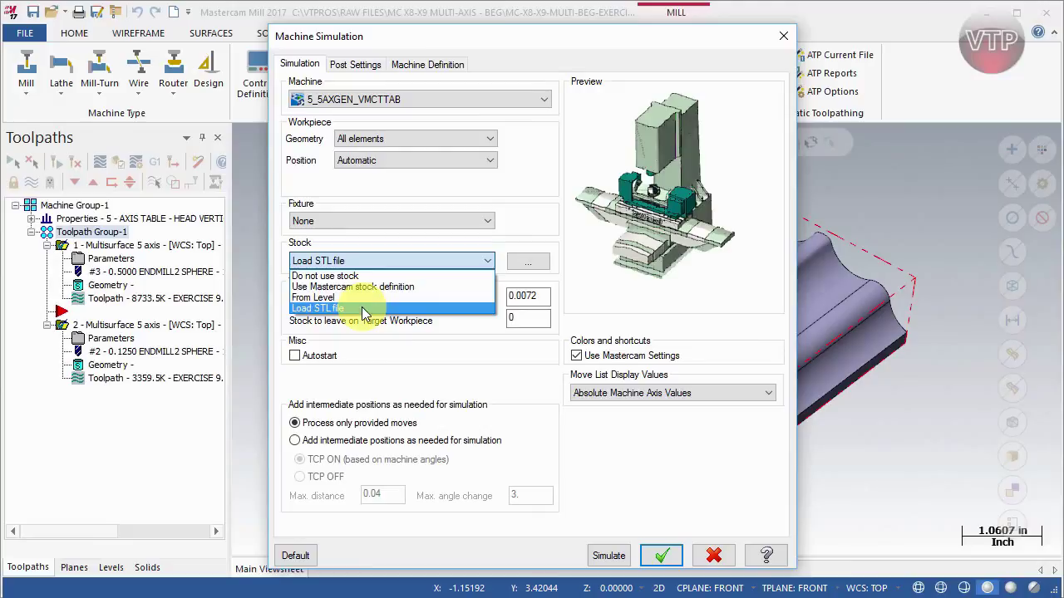
- Set the stock to Load STL file using EXERCISE 9 STOCK.stl
{"action": "left_click", "coordinate": [363, 310]}
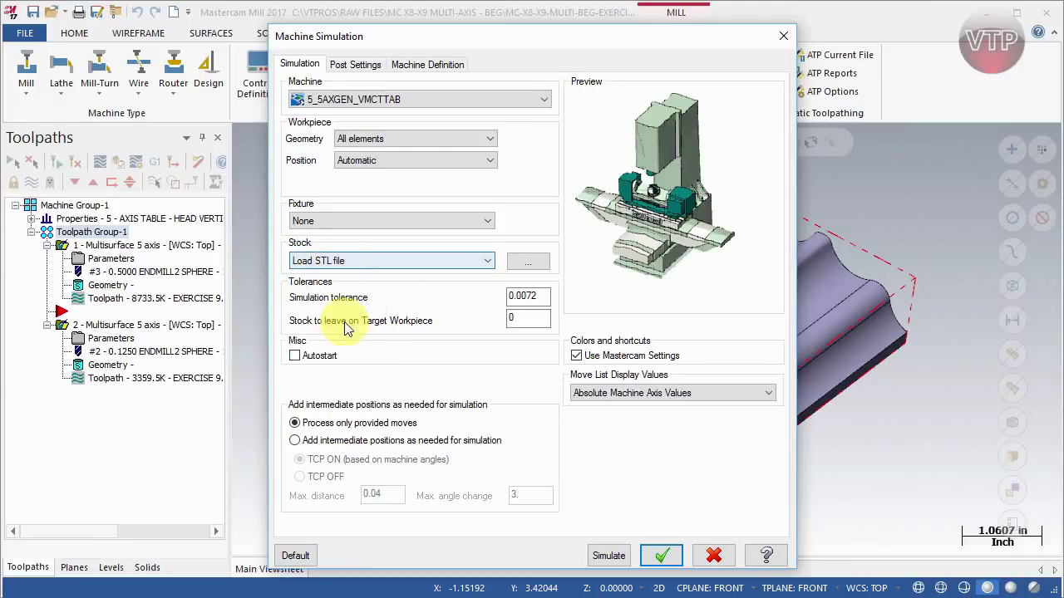
{"action": "left_click", "coordinate": [528, 261]}
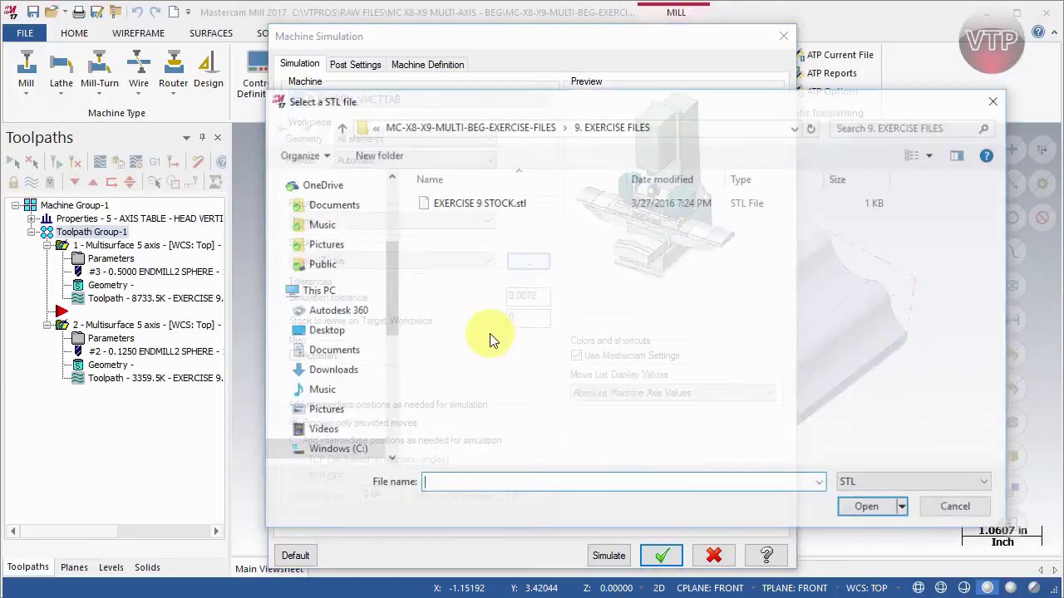
{"action": "left_click", "coordinate": [467, 205]}
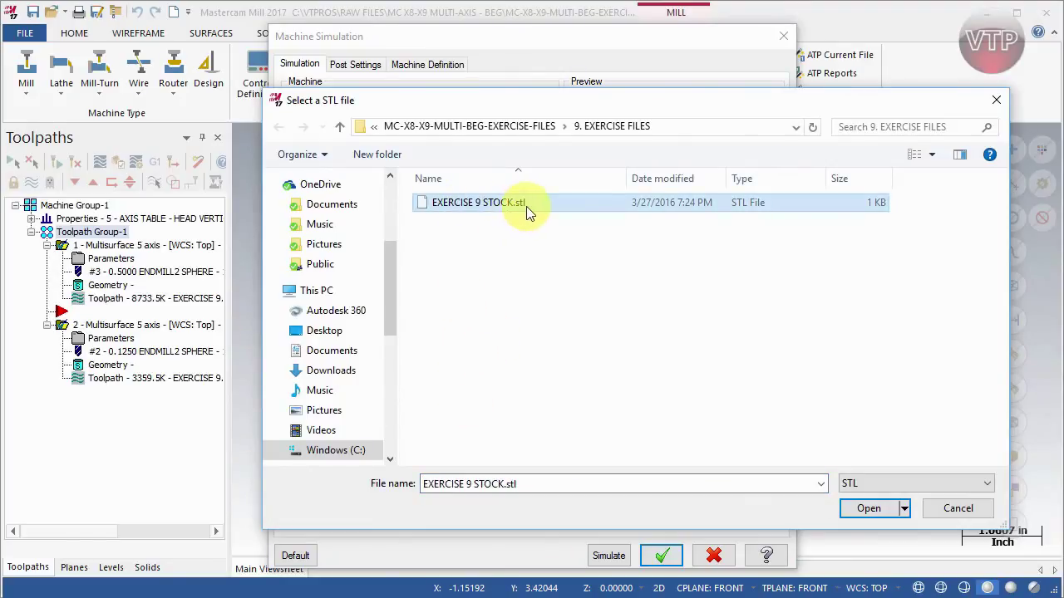
{"action": "left_click", "coordinate": [937, 507]}
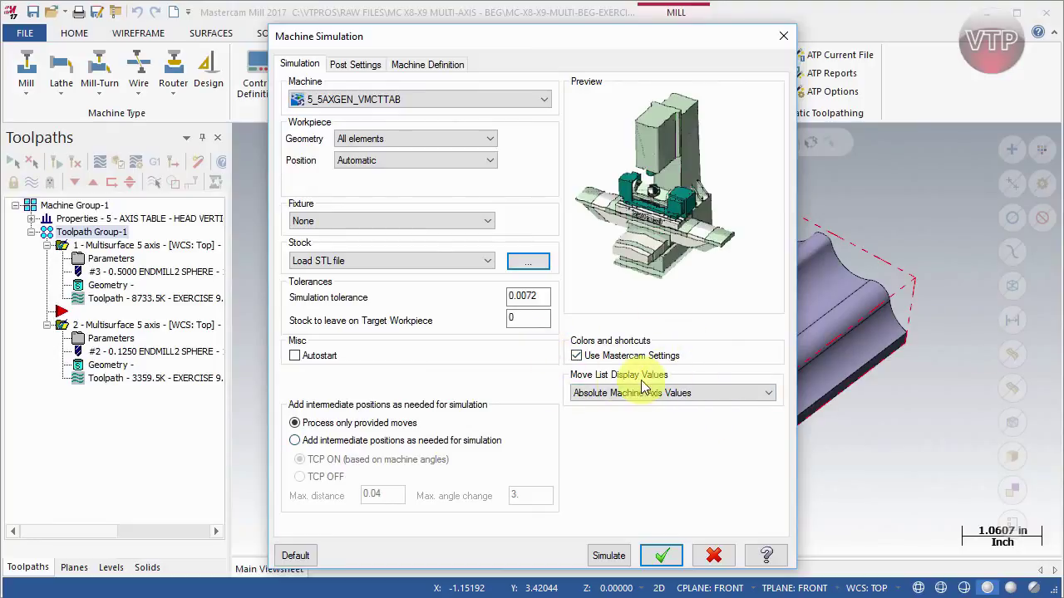
- Set Move List Display Values to Absolute Machine Axis Values and accept the settings
{"action": "left_click", "coordinate": [766, 395]}
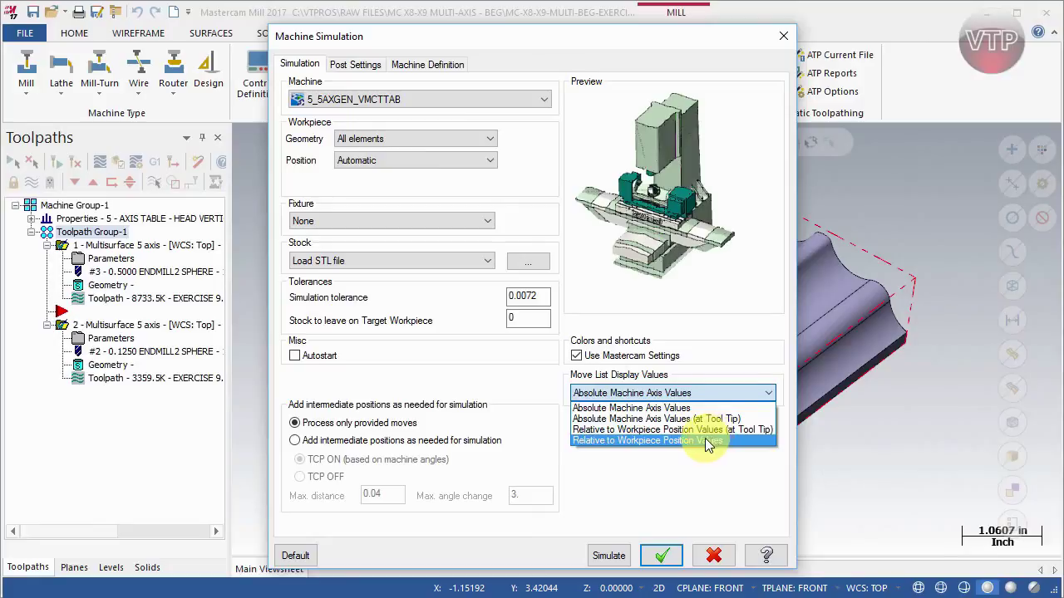
{"action": "left_click", "coordinate": [657, 408]}
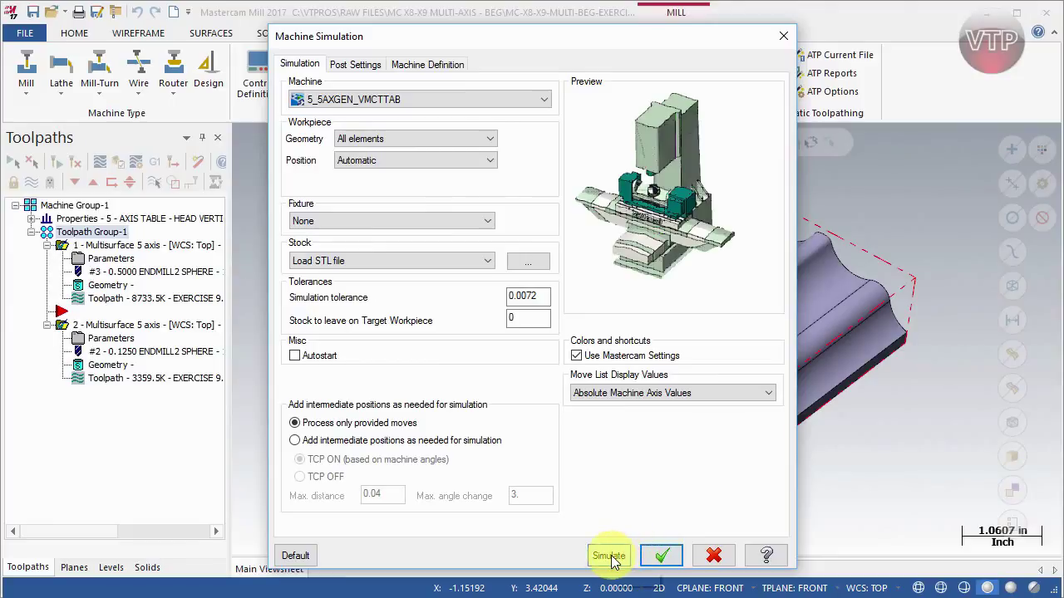
{"action": "left_click", "coordinate": [654, 559]}
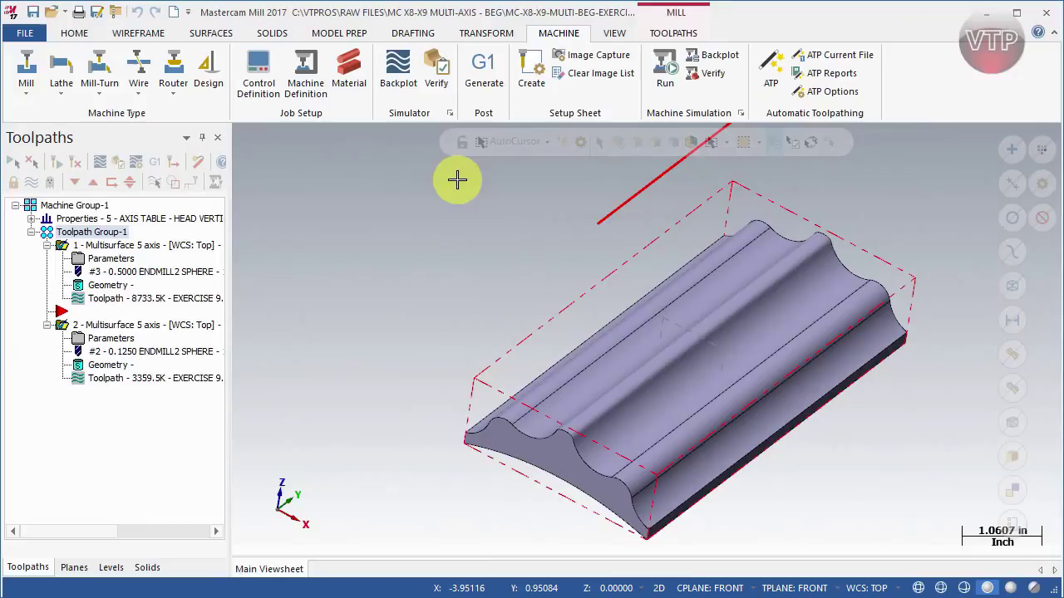
- Launch Machine Simulation and orbit the machine to a lower side-on view
{"action": "left_click", "coordinate": [746, 218]}
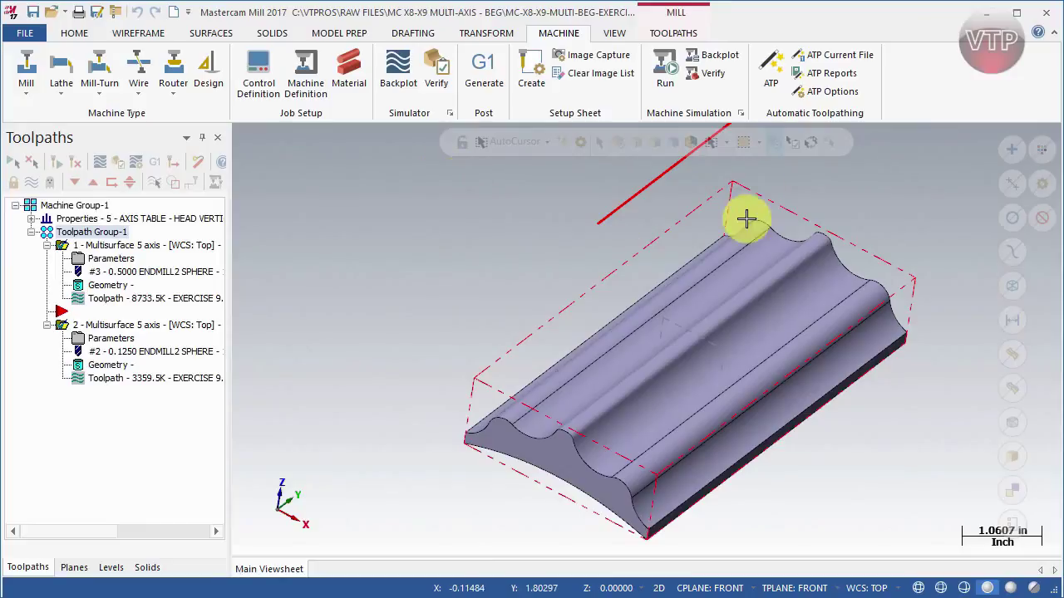
{"action": "left_click", "coordinate": [668, 79]}
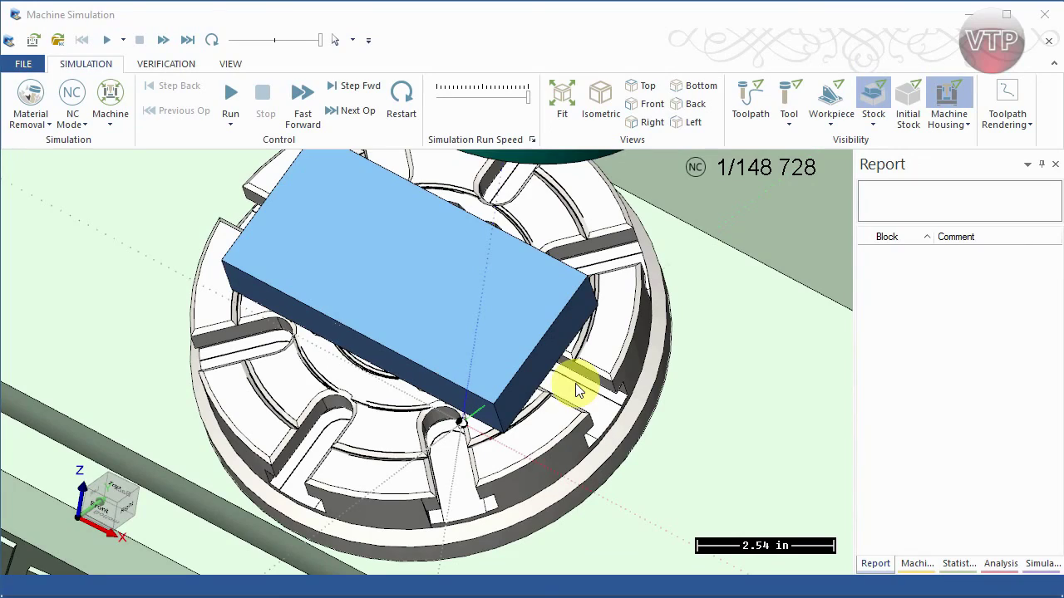
{"action": "scroll", "coordinate": [461, 346], "scroll_direction": "down", "scroll_amount": 3}
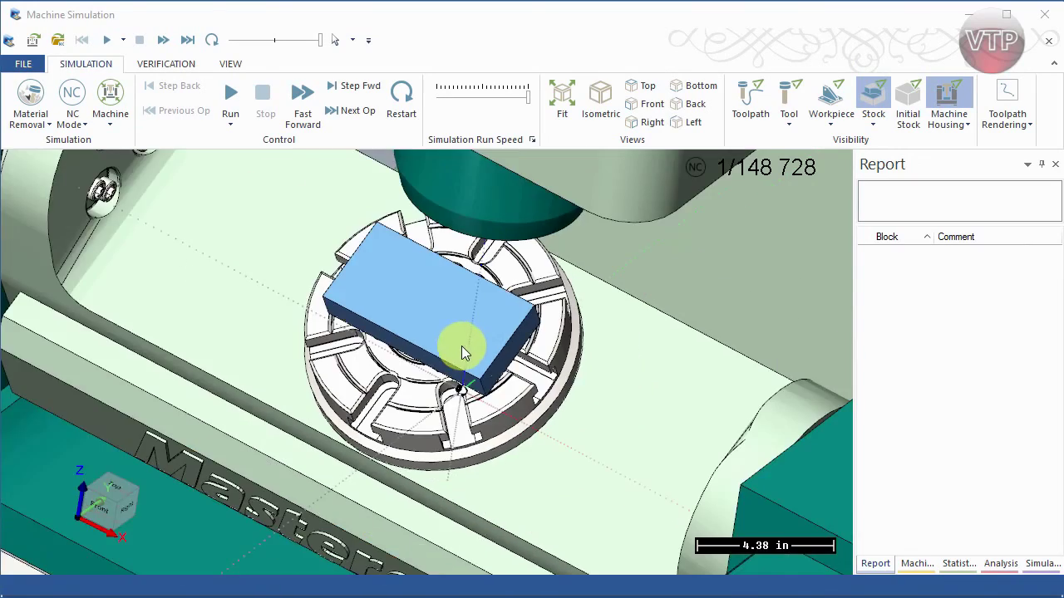
{"action": "middle_click_drag", "start_coordinate": [461, 346], "coordinate": [464, 375]}
- Zoom out to the full machine, then back in on the trunnion and stock
{"action": "scroll", "coordinate": [420, 386], "scroll_direction": "down", "scroll_amount": 5}
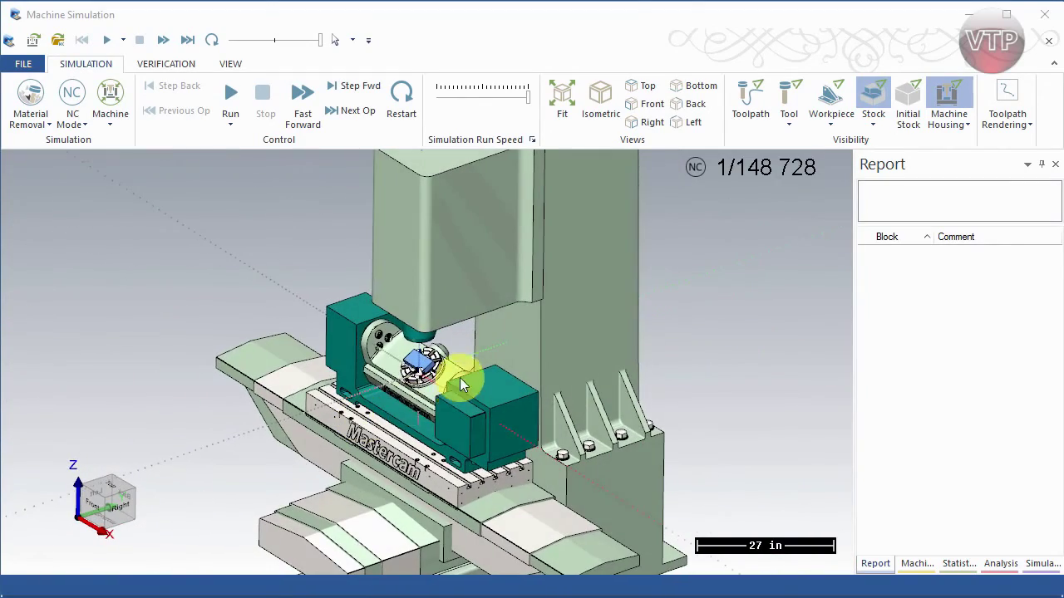
{"action": "scroll", "coordinate": [424, 381], "scroll_direction": "down", "scroll_amount": 2}
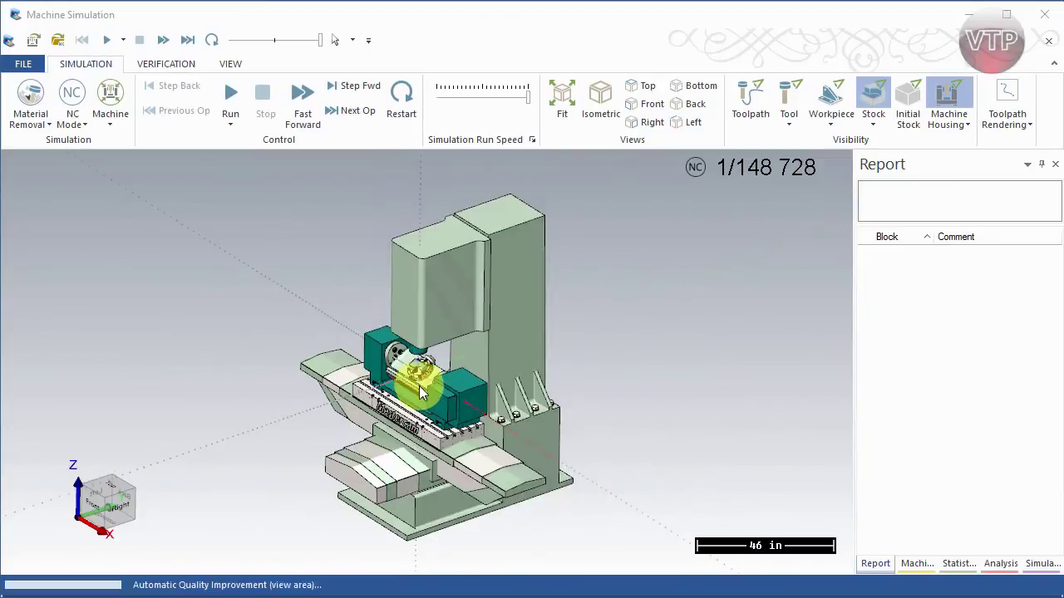
{"action": "scroll", "coordinate": [419, 384], "scroll_direction": "up", "scroll_amount": 6}
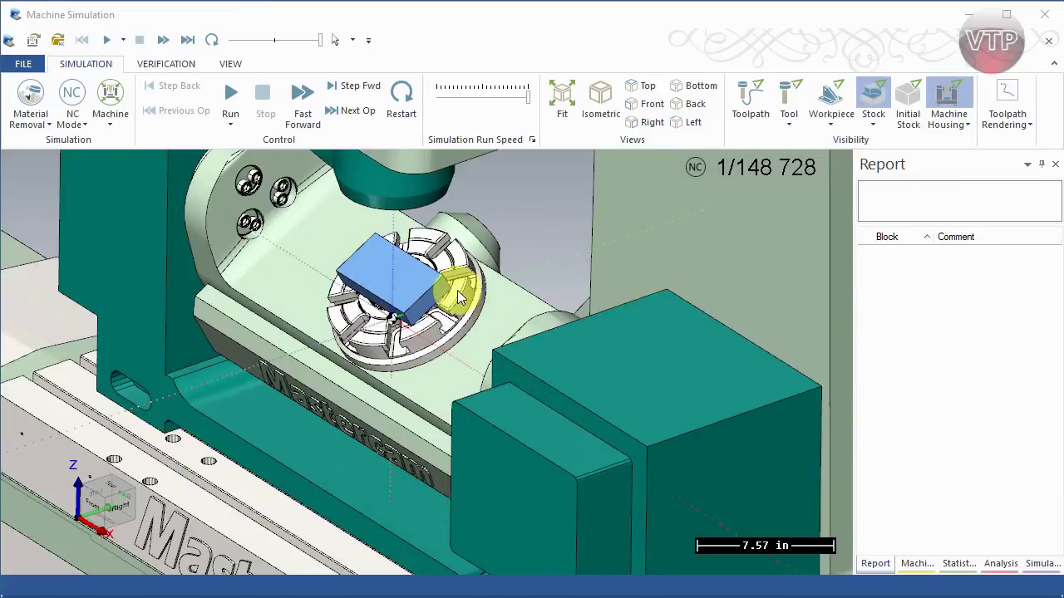
{"action": "scroll", "coordinate": [444, 380], "scroll_direction": "down", "scroll_amount": 6}
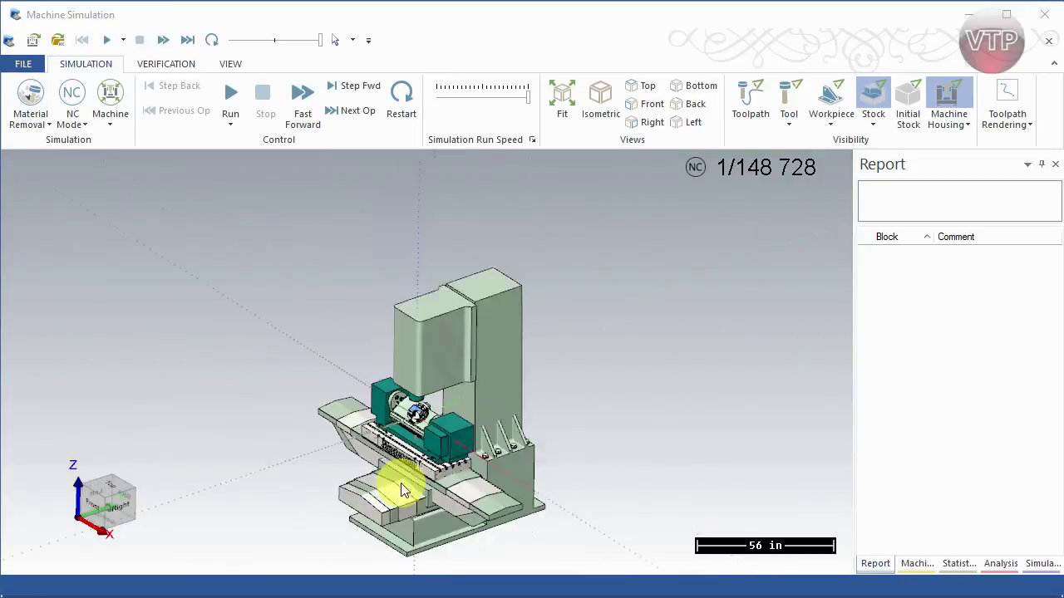
{"action": "scroll", "coordinate": [402, 491], "scroll_direction": "up", "scroll_amount": 2}
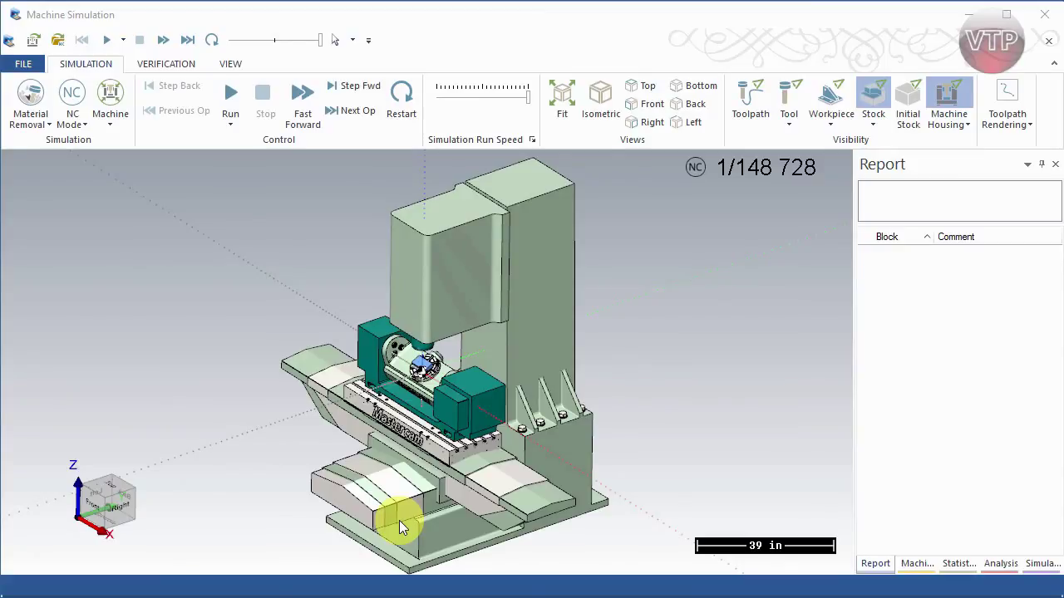
{"action": "scroll", "coordinate": [347, 478], "scroll_direction": "up", "scroll_amount": 2}
{"action": "scroll", "coordinate": [344, 278], "scroll_direction": "down", "scroll_amount": 1}
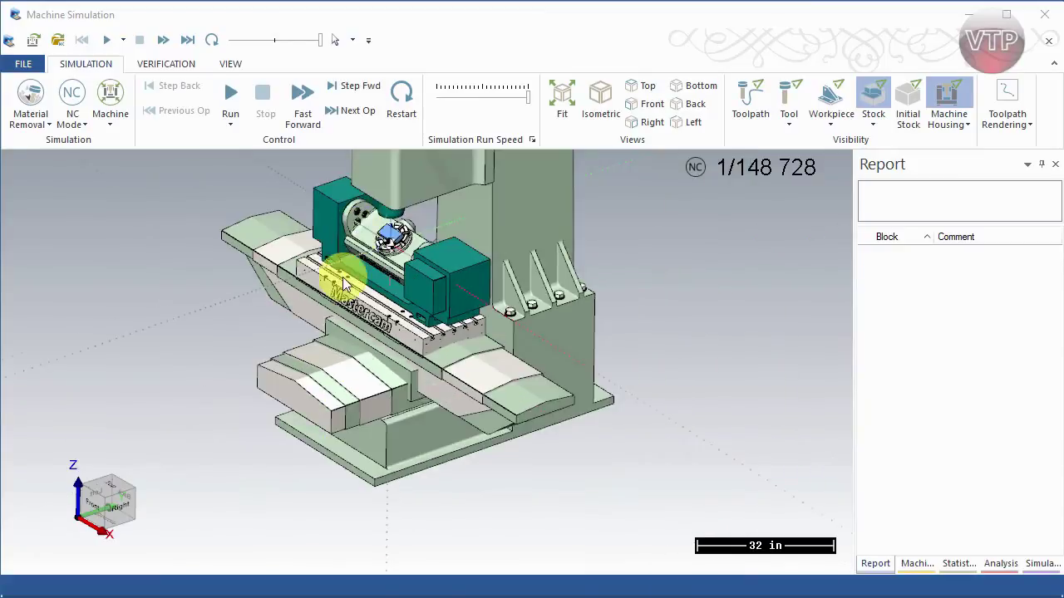
{"action": "scroll", "coordinate": [356, 193], "scroll_direction": "up", "scroll_amount": 1}
{"action": "scroll", "coordinate": [365, 203], "scroll_direction": "up", "scroll_amount": 2}
- From an oblique front view, set the cutting tool to Show
{"action": "key", "text": "alt+2"}
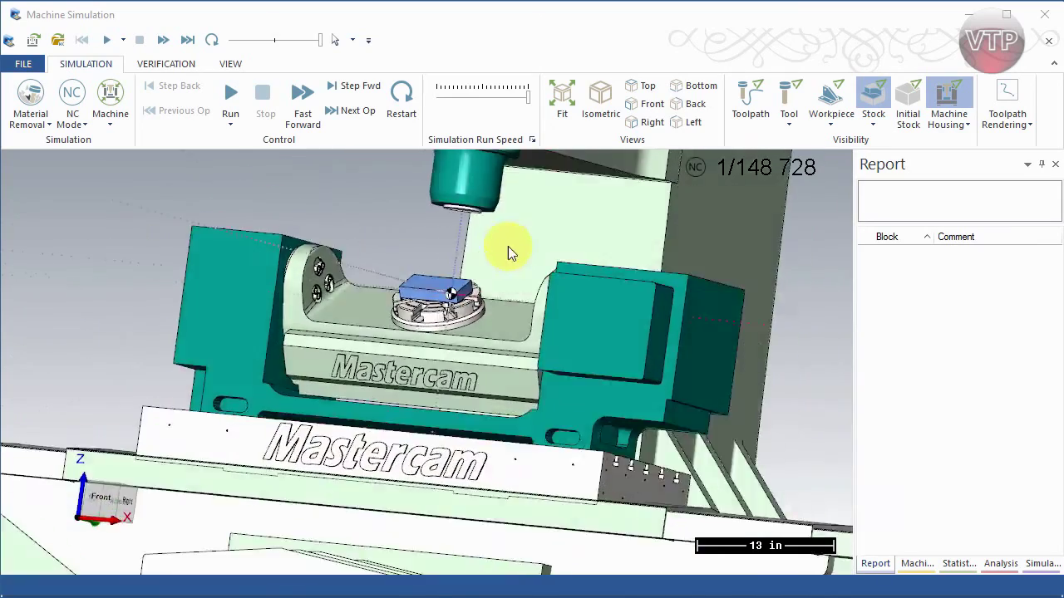
{"action": "middle_click_drag", "start_coordinate": [568, 226], "coordinate": [483, 215]}
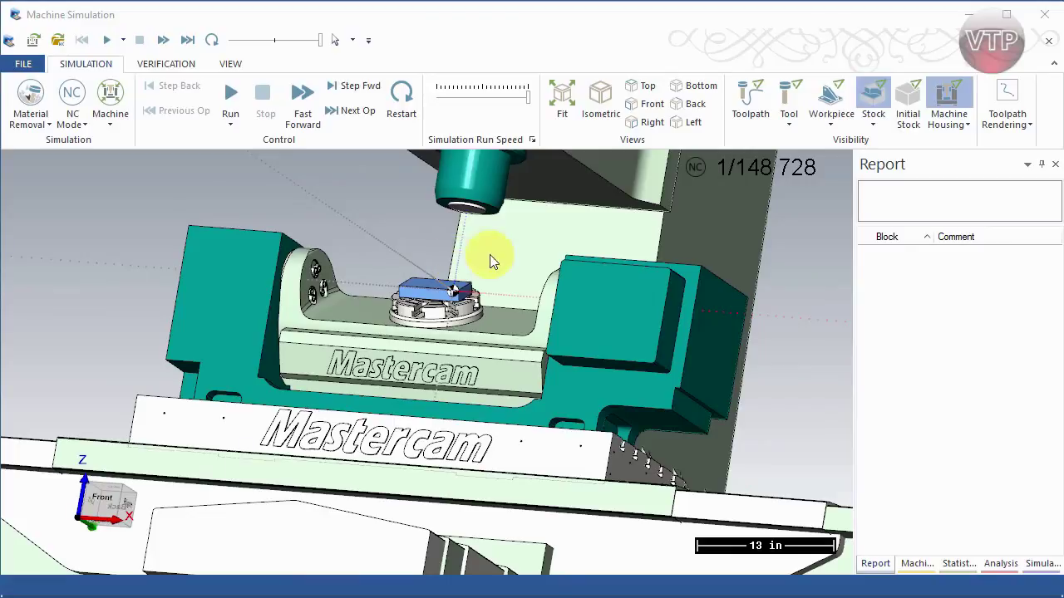
{"action": "left_click", "coordinate": [794, 121]}
{"action": "left_click", "coordinate": [794, 139]}
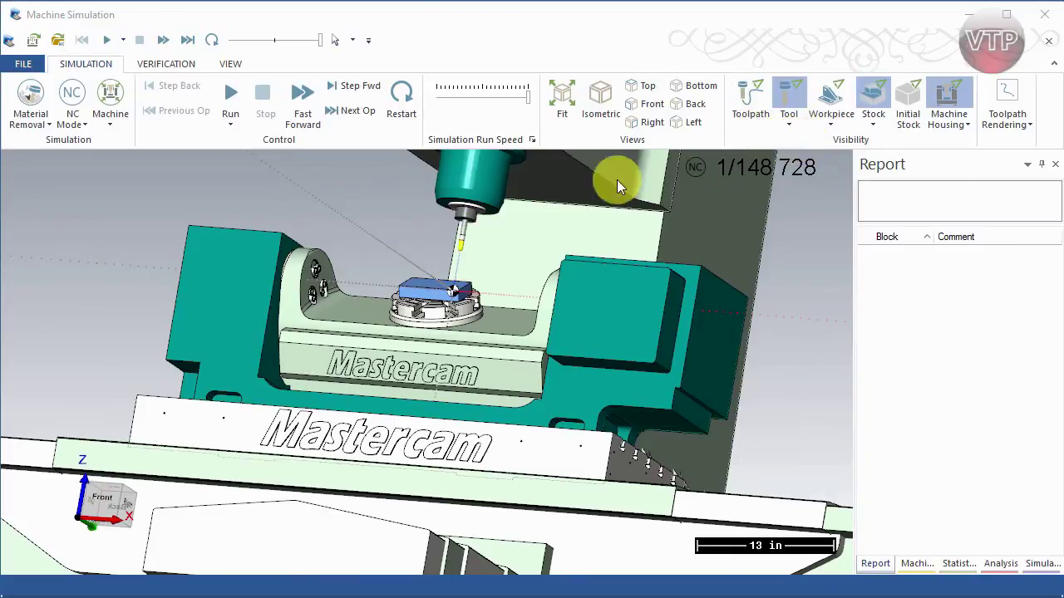
{"action": "scroll", "coordinate": [474, 213], "scroll_direction": "up", "scroll_amount": 4}
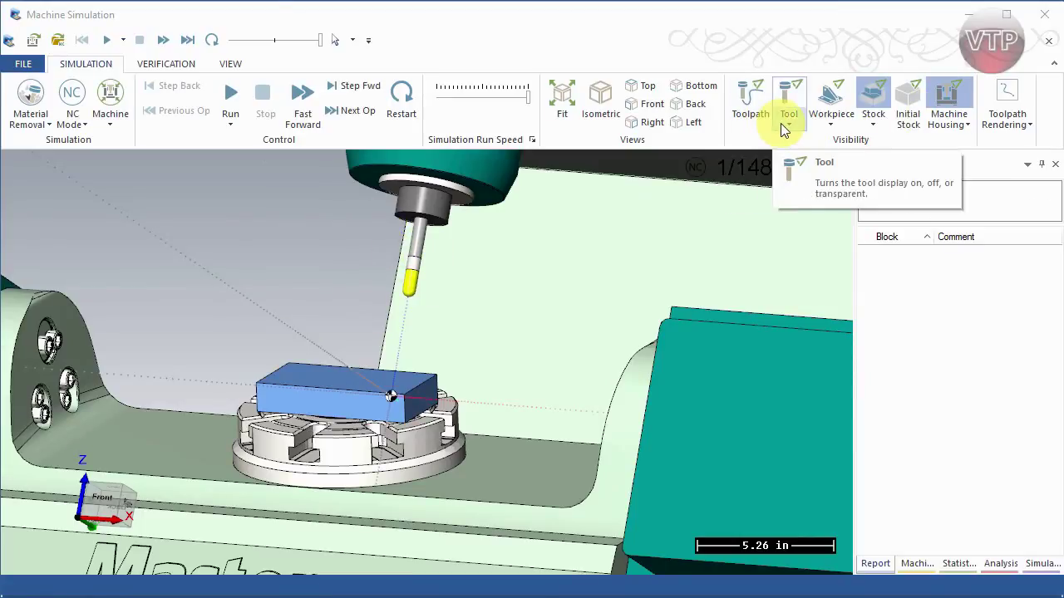
- Try the workpiece as Transparent, then set it to Hide
{"action": "left_click", "coordinate": [828, 126]}
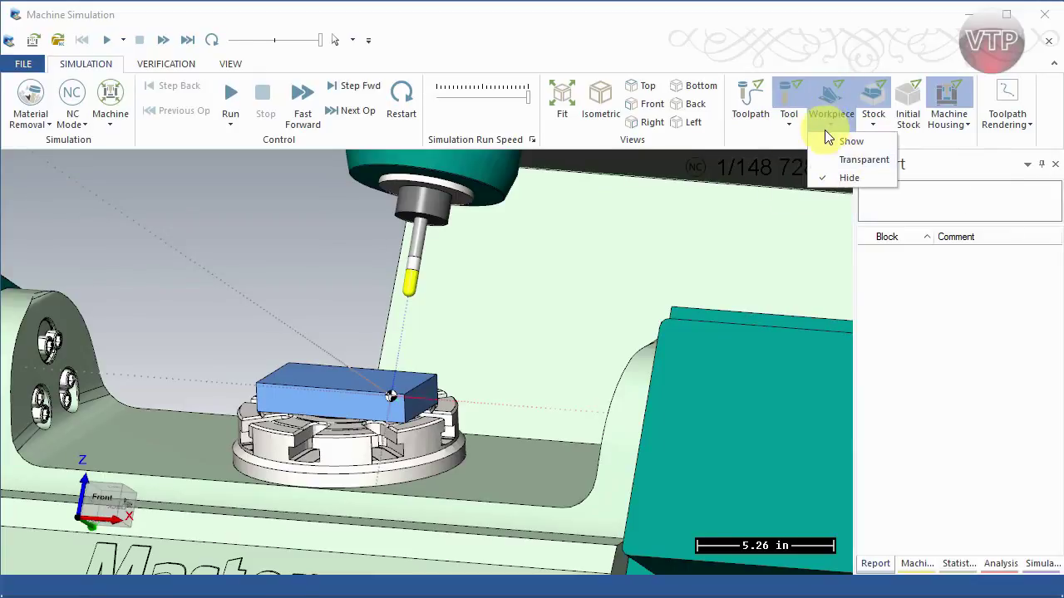
{"action": "left_click", "coordinate": [845, 159]}
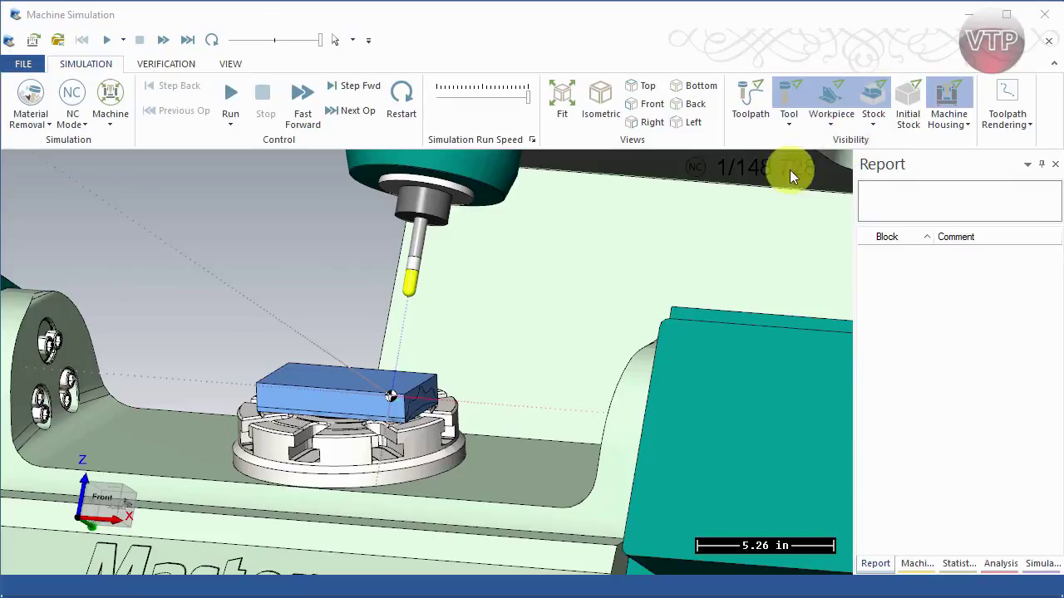
{"action": "scroll", "coordinate": [424, 405], "scroll_direction": "up", "scroll_amount": 5}
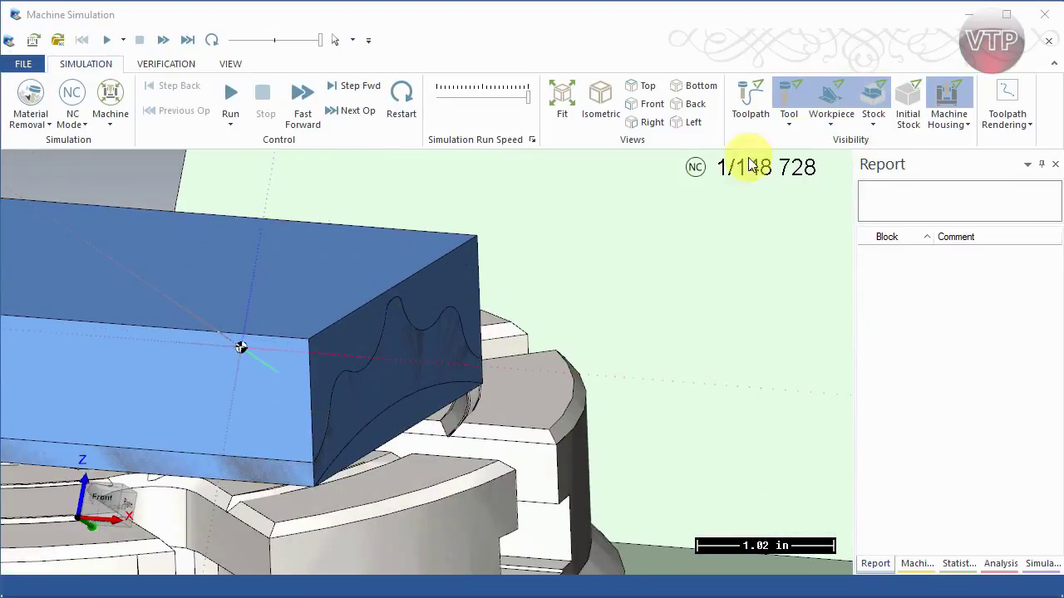
{"action": "left_click", "coordinate": [822, 125]}
{"action": "left_click", "coordinate": [816, 179]}
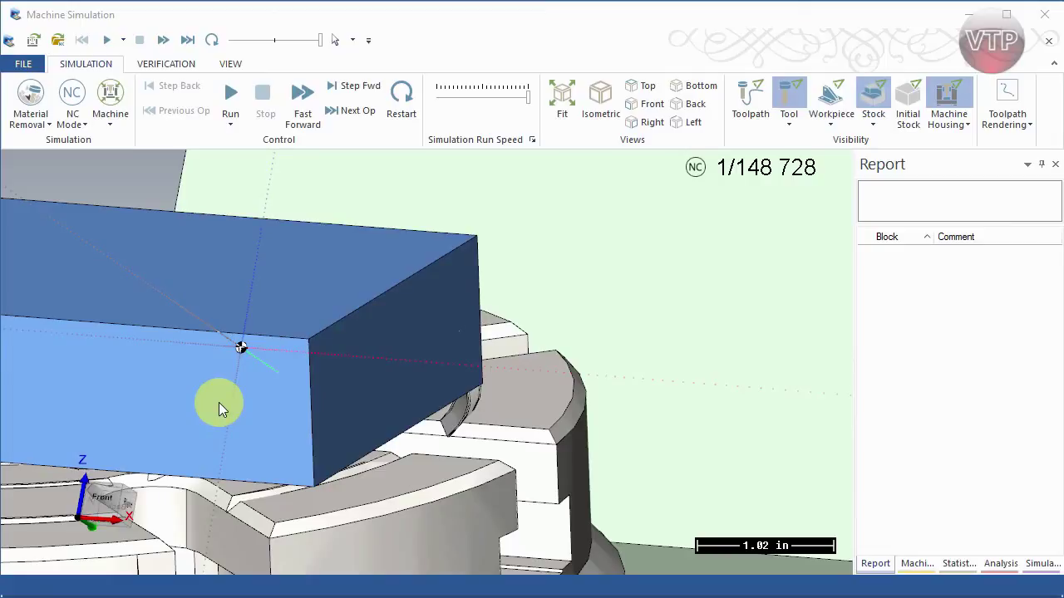
- Try the stock as Transparent and Hide, then set it back to Show
{"action": "left_click", "coordinate": [873, 123]}
{"action": "left_click", "coordinate": [889, 160]}
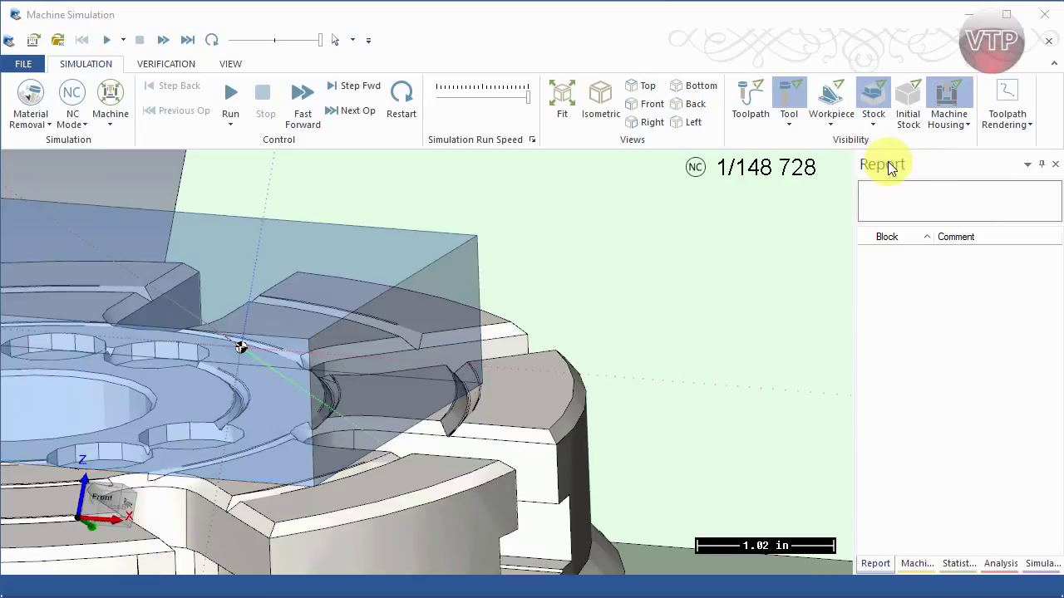
{"action": "left_click", "coordinate": [873, 123]}
{"action": "left_click", "coordinate": [882, 175]}
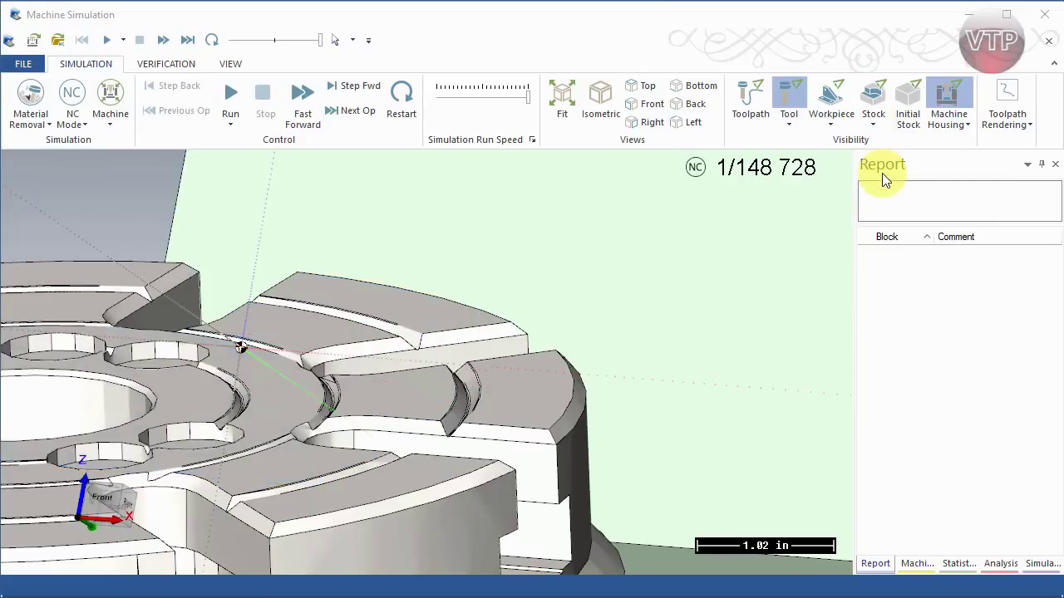
{"action": "left_click", "coordinate": [872, 123]}
{"action": "left_click", "coordinate": [873, 142]}
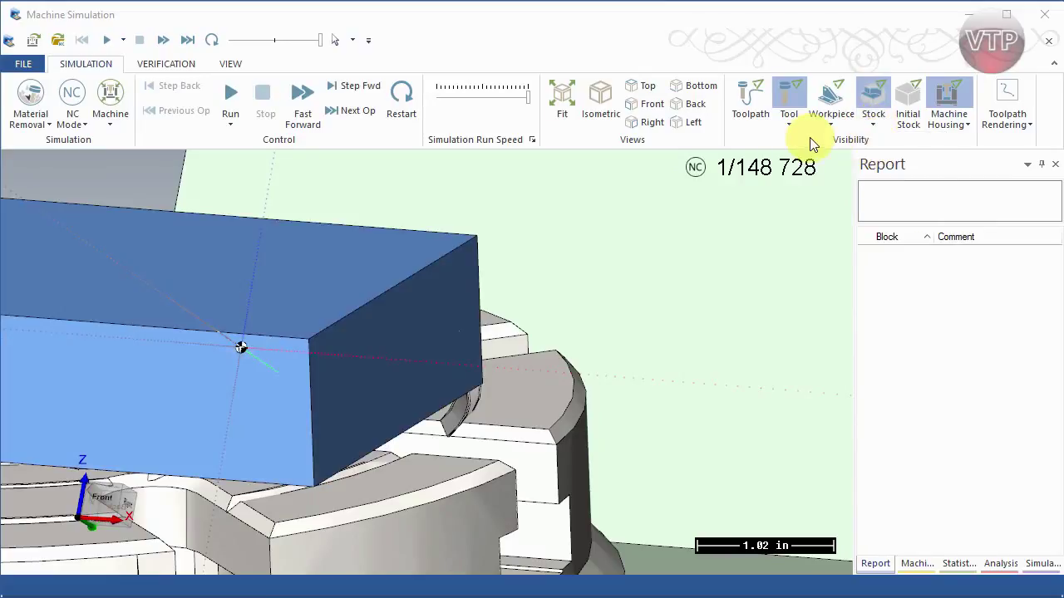
- Hide the machine housing, then show it again and orbit to a front-right angle
{"action": "left_click", "coordinate": [967, 123]}
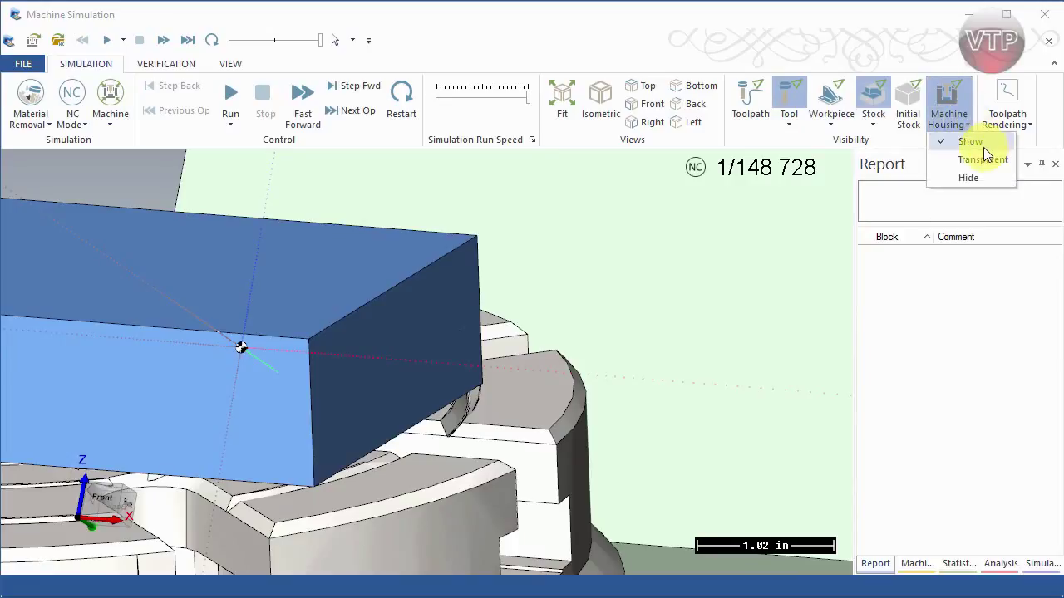
{"action": "left_click", "coordinate": [968, 178]}
{"action": "scroll", "coordinate": [599, 286], "scroll_direction": "down", "scroll_amount": 5}
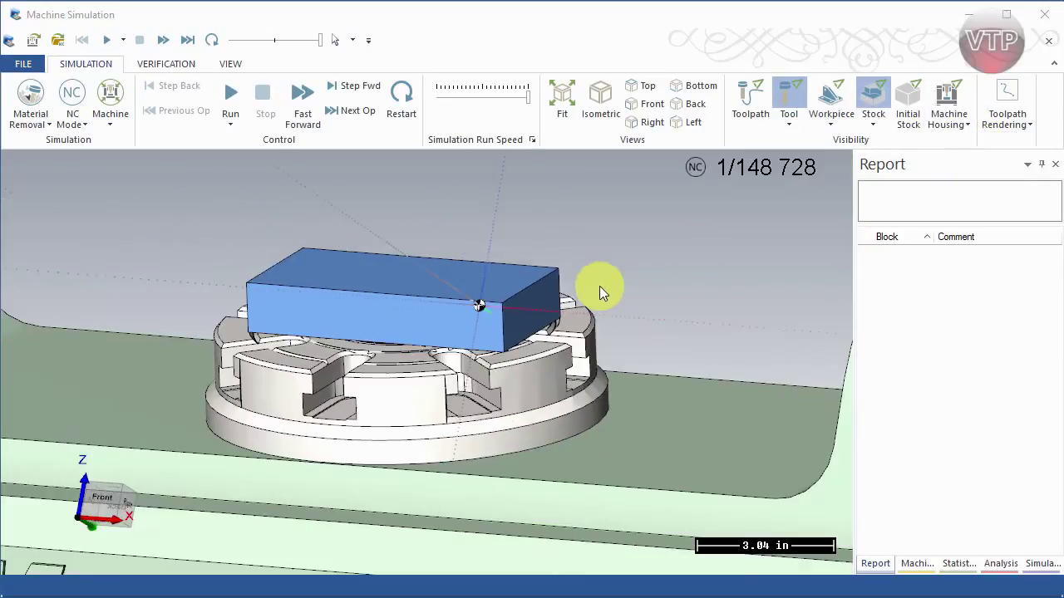
{"action": "scroll", "coordinate": [597, 285], "scroll_direction": "down", "scroll_amount": 3}
{"action": "scroll", "coordinate": [610, 276], "scroll_direction": "up", "scroll_amount": 3}
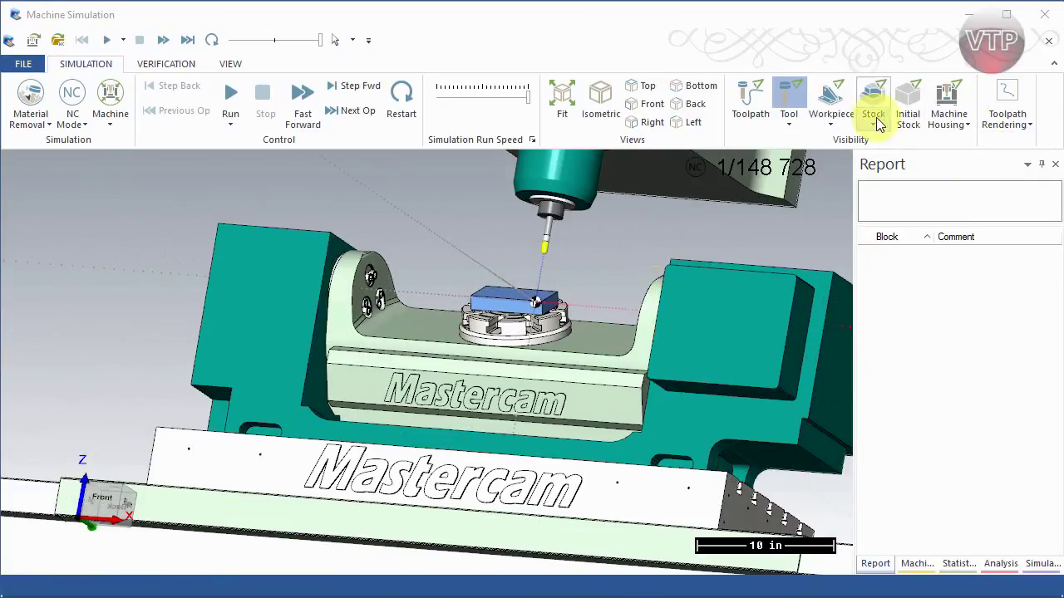
{"action": "left_click", "coordinate": [966, 124]}
{"action": "left_click", "coordinate": [961, 143]}
{"action": "scroll", "coordinate": [749, 228], "scroll_direction": "down", "scroll_amount": 5}
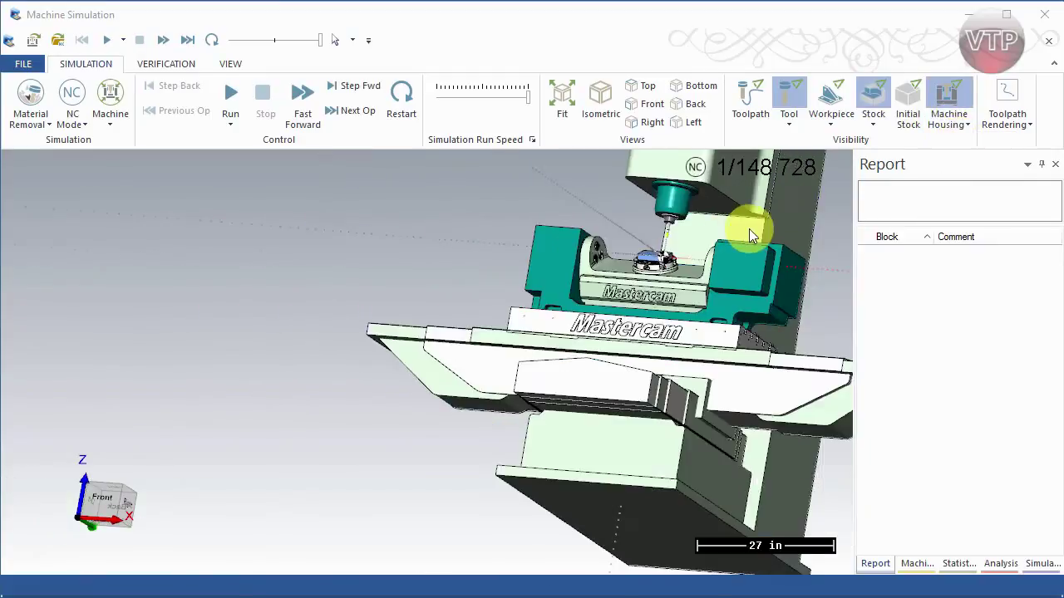
{"action": "scroll", "coordinate": [784, 192], "scroll_direction": "up", "scroll_amount": 3}
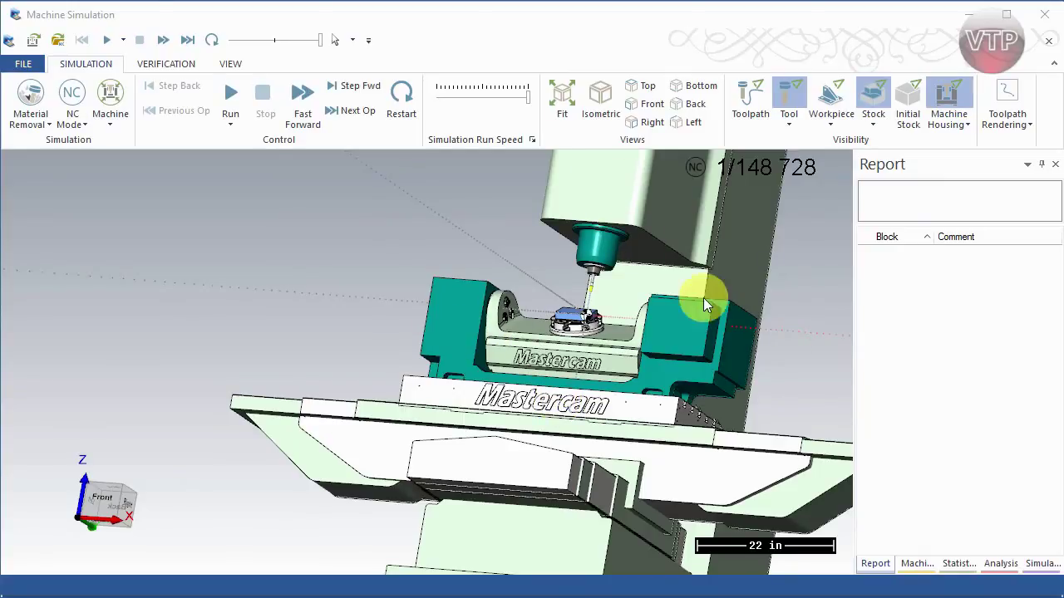
{"action": "middle_click_drag", "start_coordinate": [703, 301], "coordinate": [718, 271]}
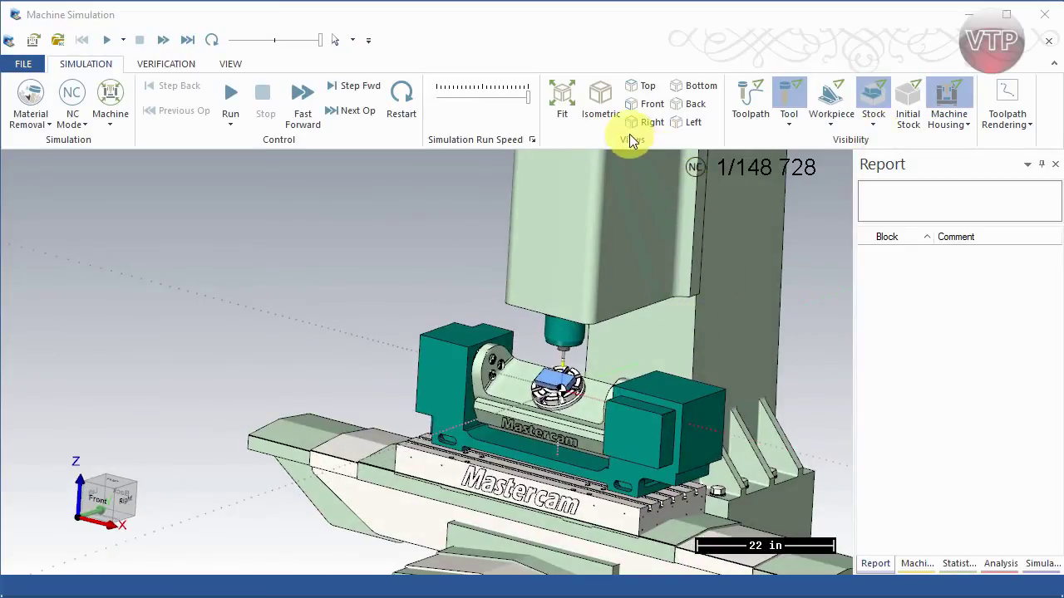
- Fit the machine, then check Isometric, Top, Front, Bottom, Right views, ending on Isometric
{"action": "left_click", "coordinate": [565, 104]}
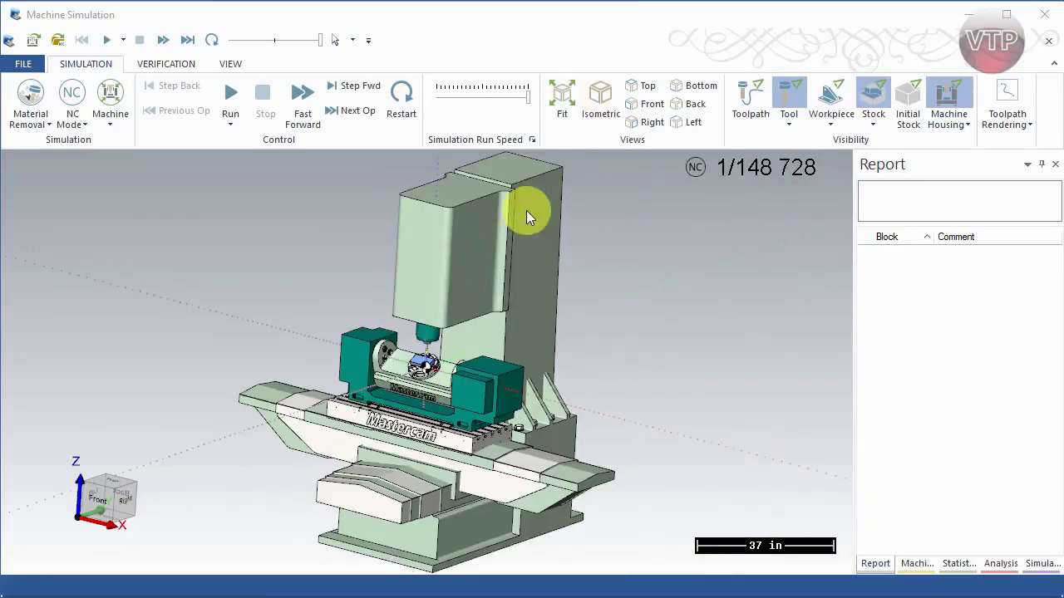
{"action": "left_click", "coordinate": [602, 110]}
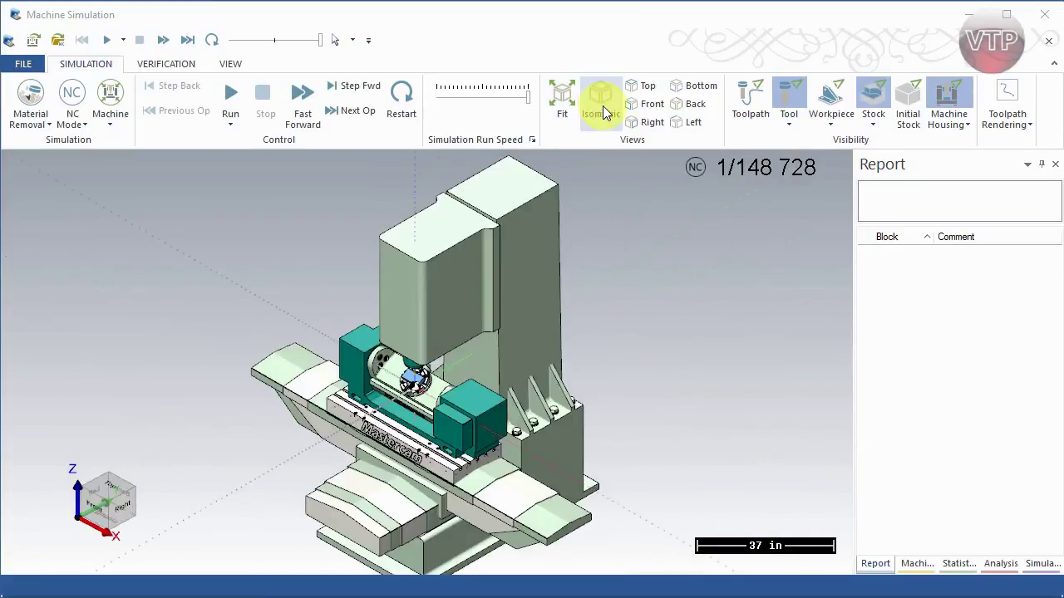
{"action": "left_click", "coordinate": [643, 87]}
{"action": "left_click", "coordinate": [652, 105]}
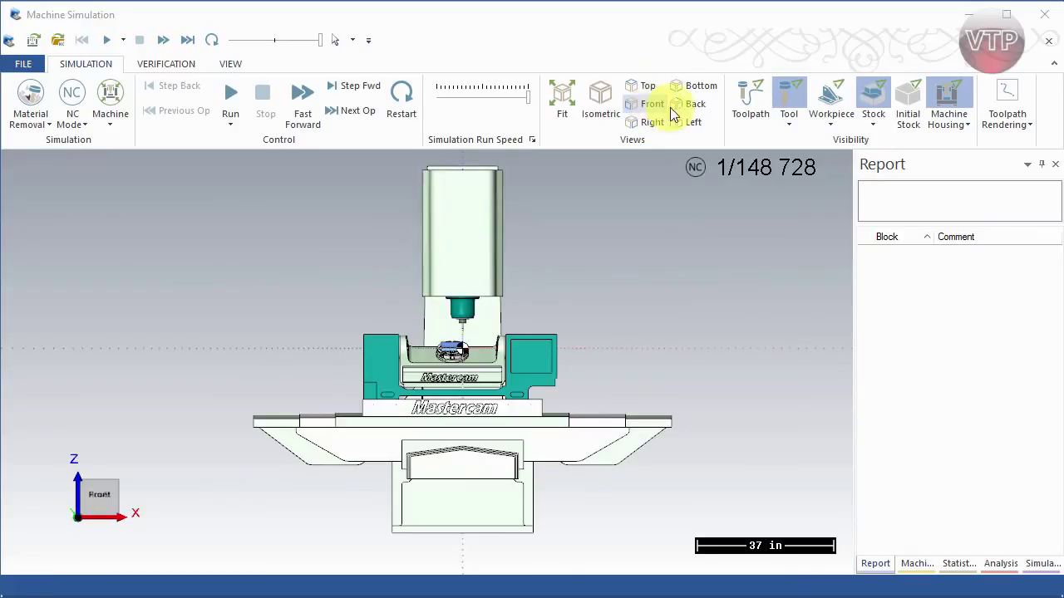
{"action": "left_click", "coordinate": [694, 92]}
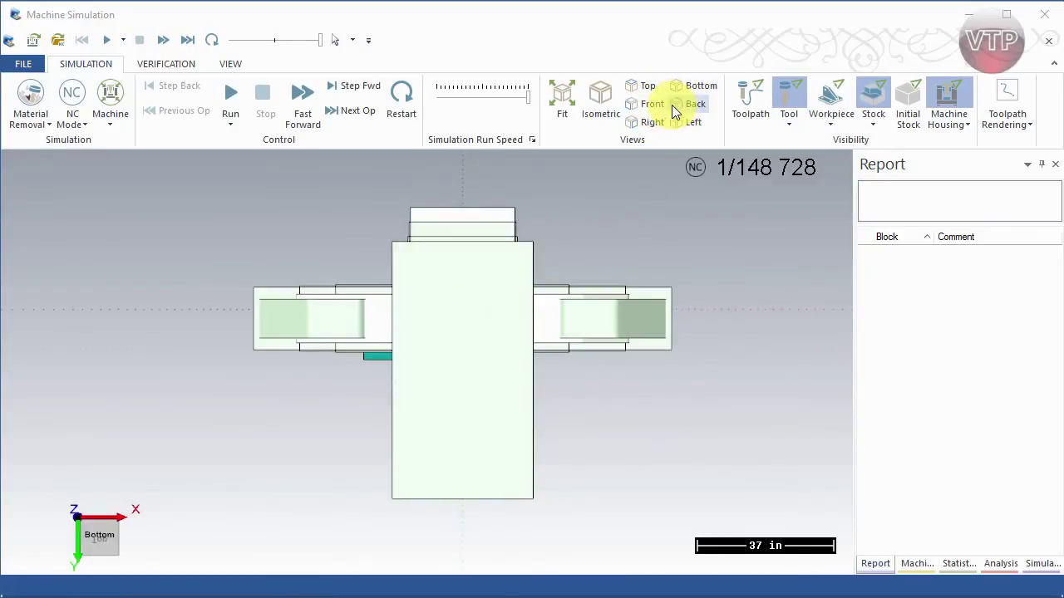
{"action": "left_click", "coordinate": [652, 123]}
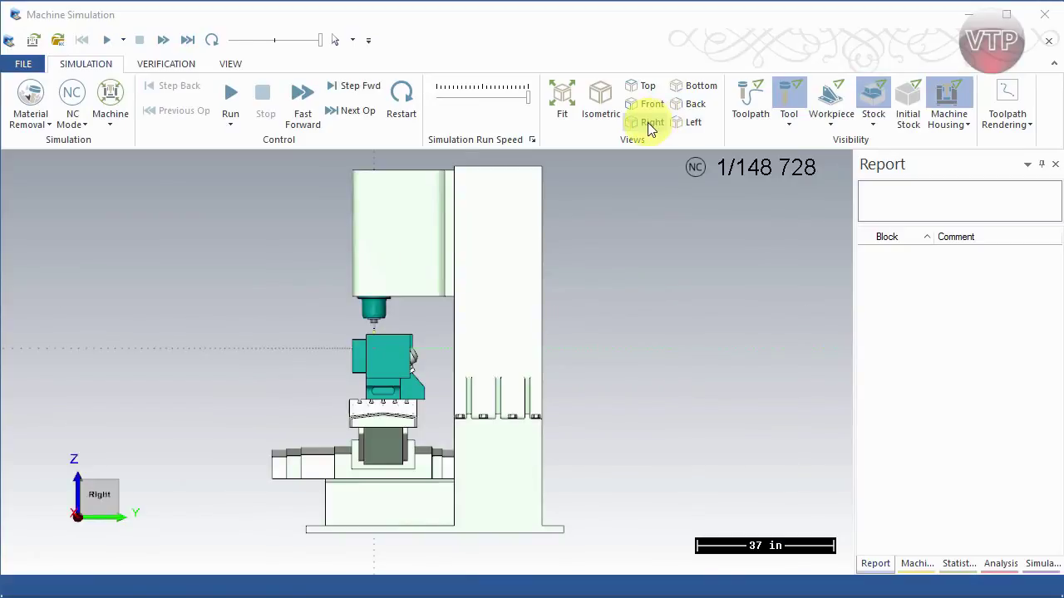
{"action": "left_click", "coordinate": [608, 112]}
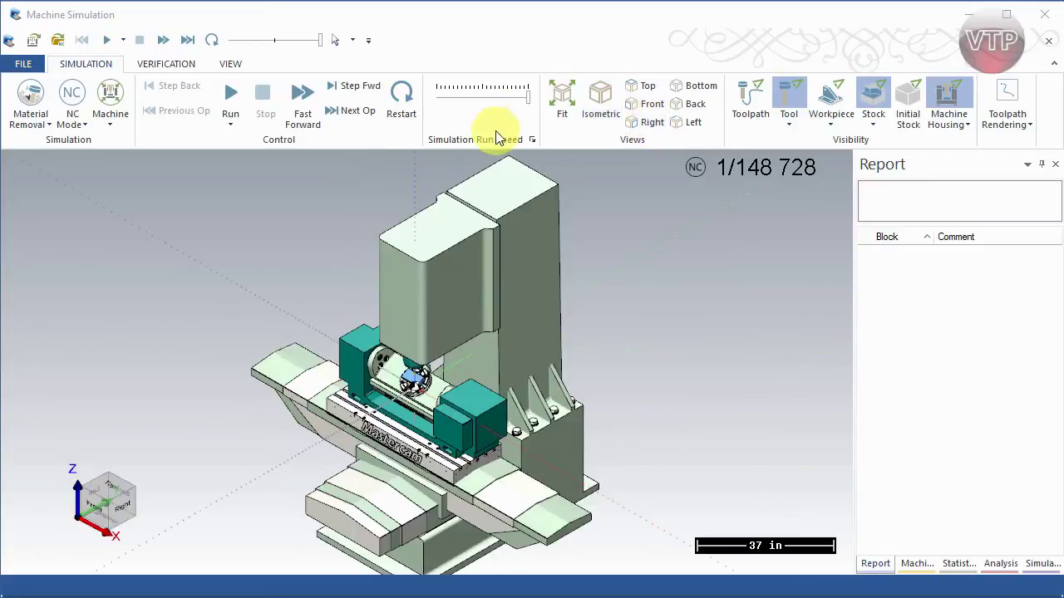
- Lower the run speed and review the Material Removal, NC Mode and Machine options
{"action": "left_click_drag", "start_coordinate": [526, 101], "coordinate": [486, 101]}
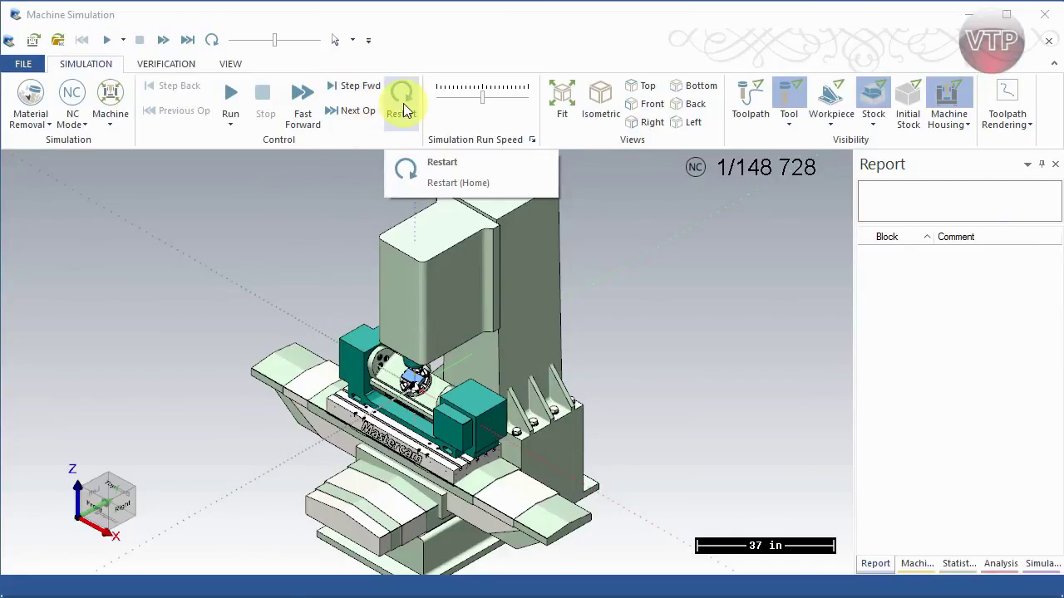
{"action": "left_click", "coordinate": [51, 125]}
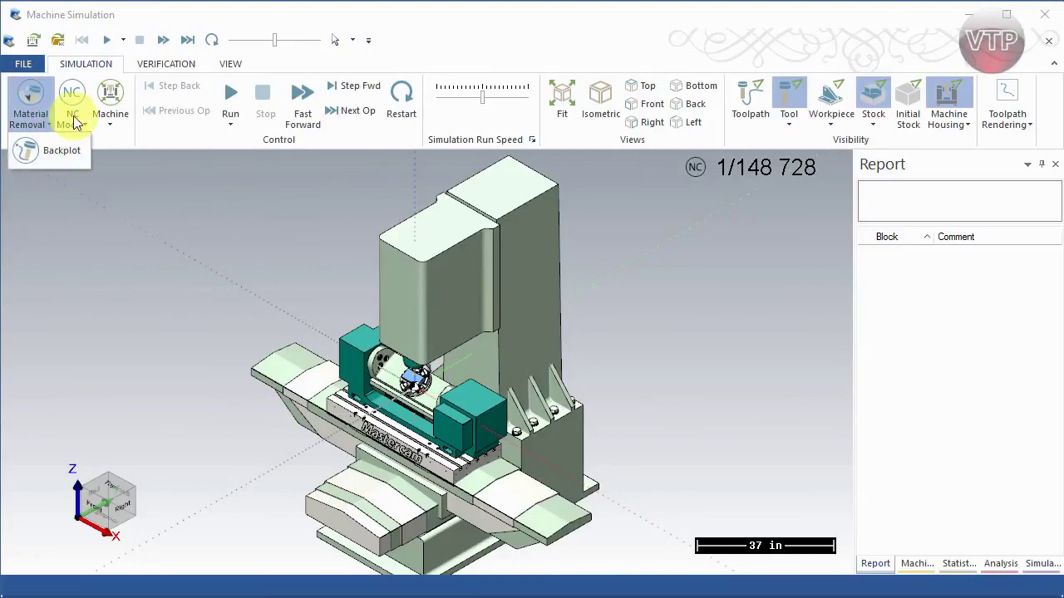
{"action": "left_click", "coordinate": [84, 124]}
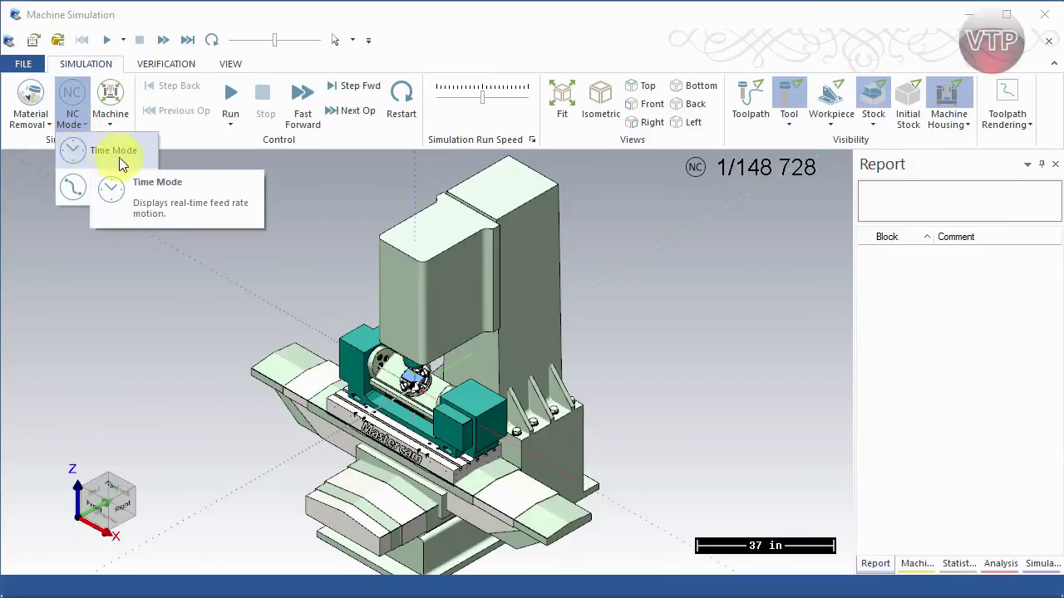
{"action": "left_click", "coordinate": [111, 113]}
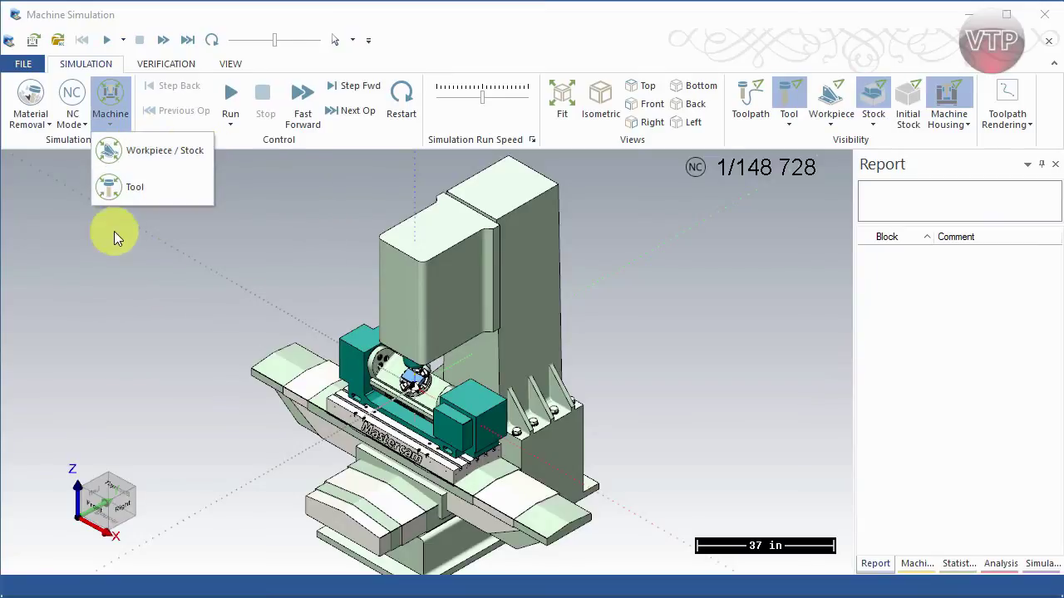
{"action": "left_click", "coordinate": [162, 125]}
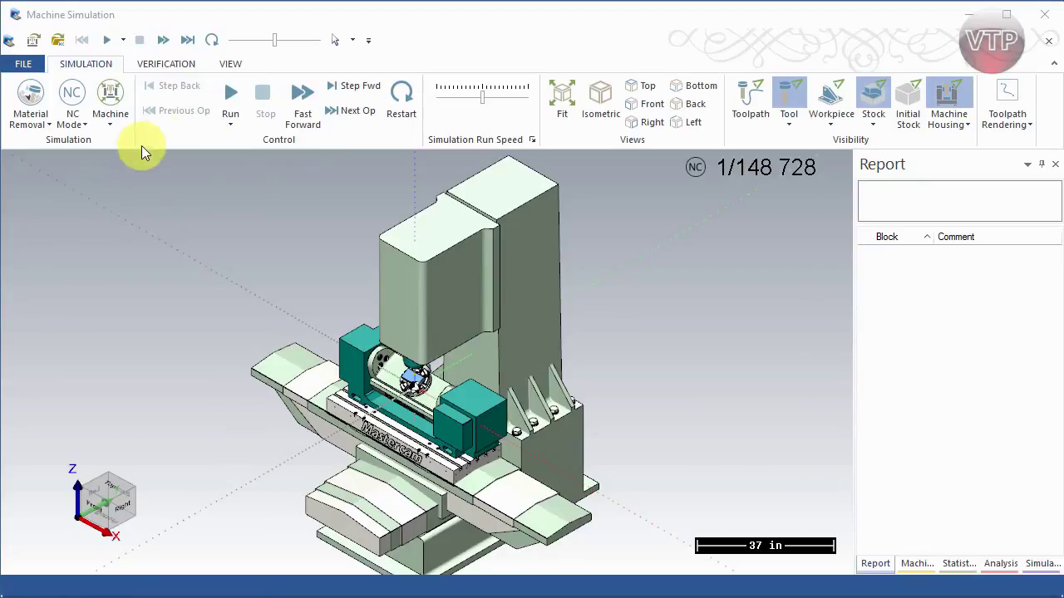
- Run the first cuts zoomed in on the stock, then raise Run Speed to maximum
{"action": "left_click", "coordinate": [233, 104]}
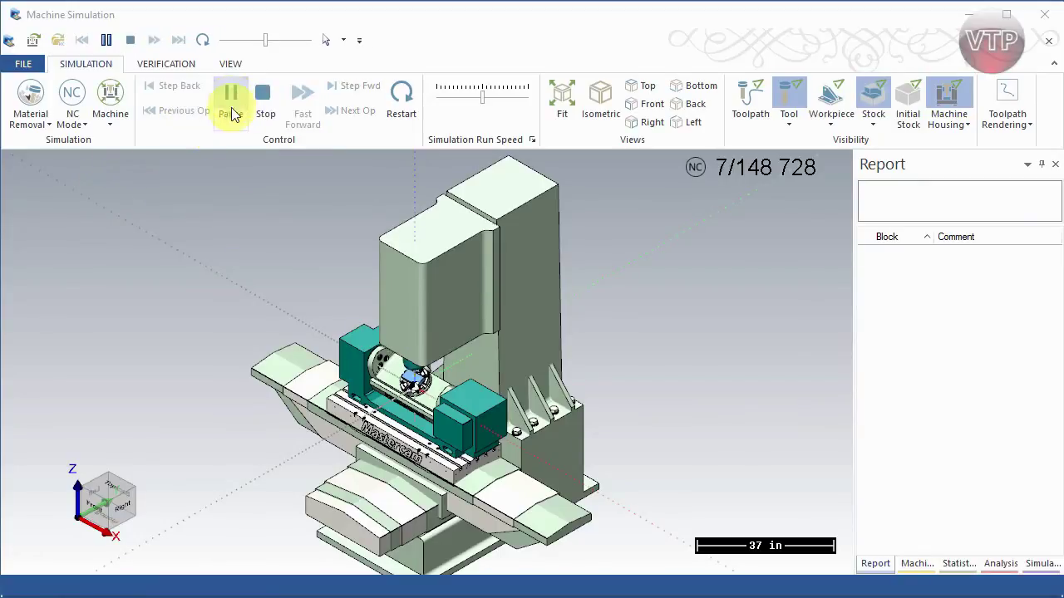
{"action": "scroll", "coordinate": [431, 418], "scroll_direction": "up", "scroll_amount": 4}
{"action": "scroll", "coordinate": [431, 418], "scroll_direction": "up", "scroll_amount": 8}
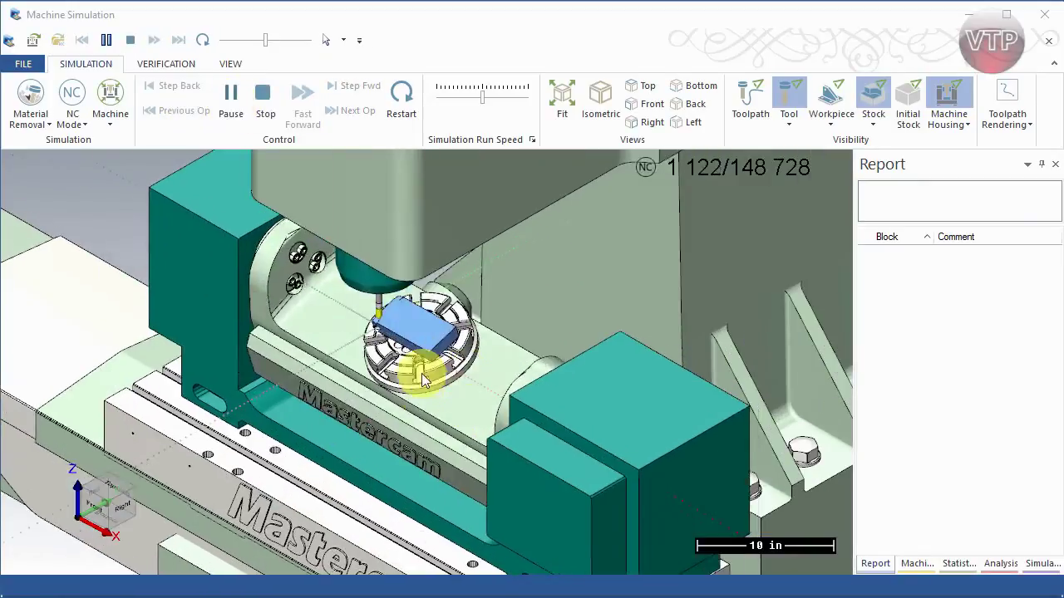
{"action": "scroll", "coordinate": [380, 322], "scroll_direction": "up", "scroll_amount": 1}
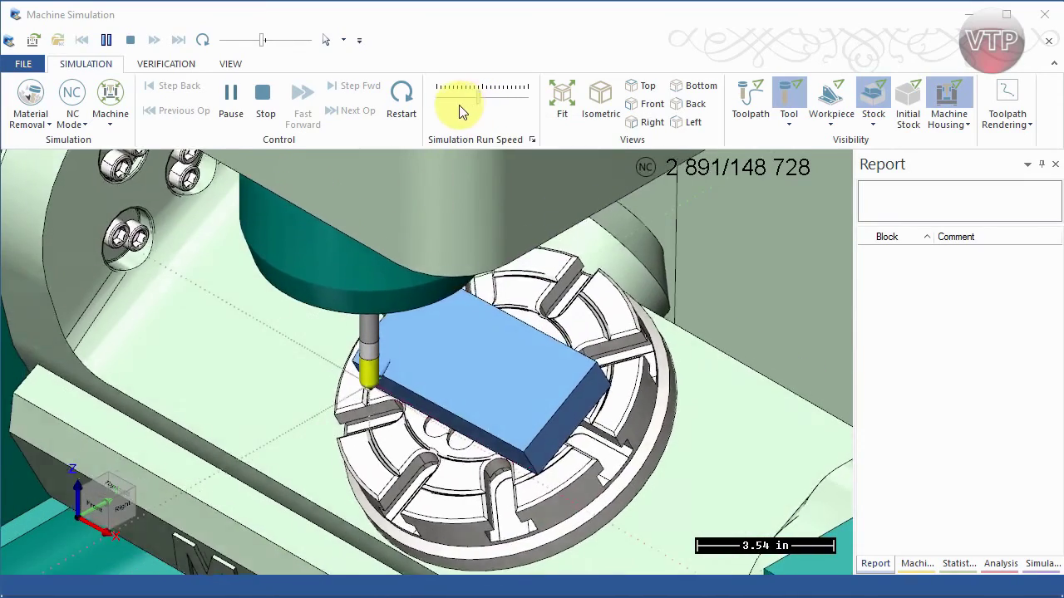
{"action": "left_click", "coordinate": [452, 96]}
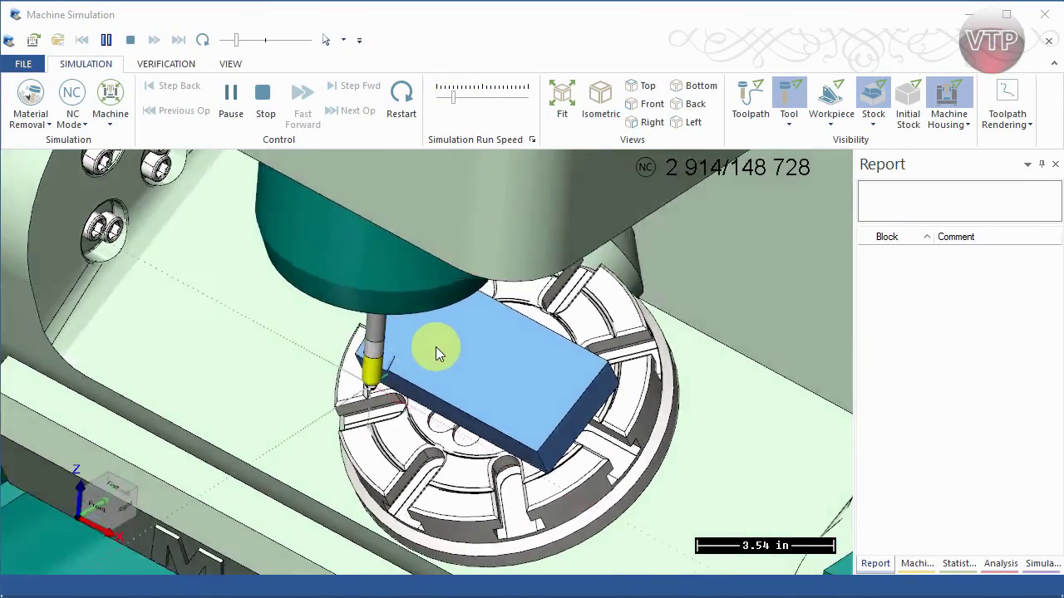
{"action": "middle_click_drag", "start_coordinate": [435, 346], "coordinate": [430, 398]}
{"action": "scroll", "coordinate": [383, 318], "scroll_direction": "up", "scroll_amount": 1}
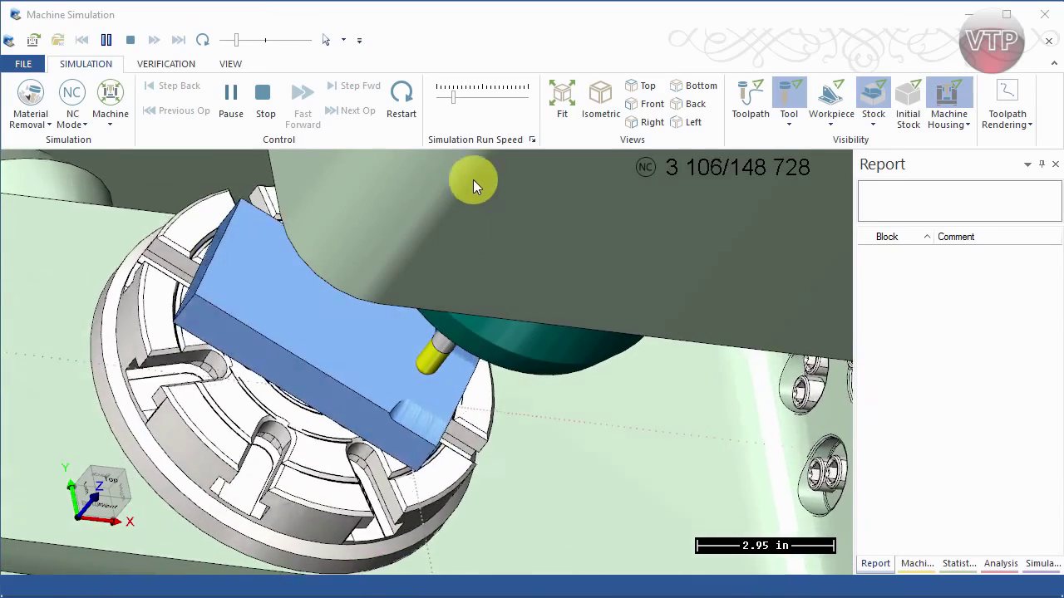
{"action": "left_click_drag", "start_coordinate": [450, 97], "coordinate": [532, 101]}
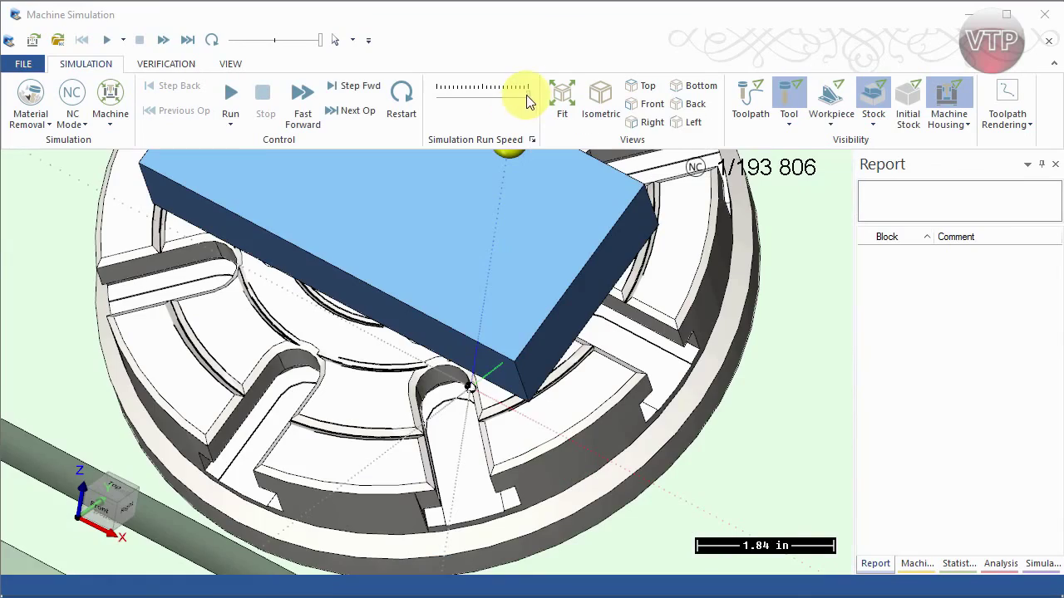
- Rerun at slightly lower speed, stopping past move 63 000 to inspect the wavy cut
{"action": "left_click_drag", "start_coordinate": [527, 100], "coordinate": [507, 100]}
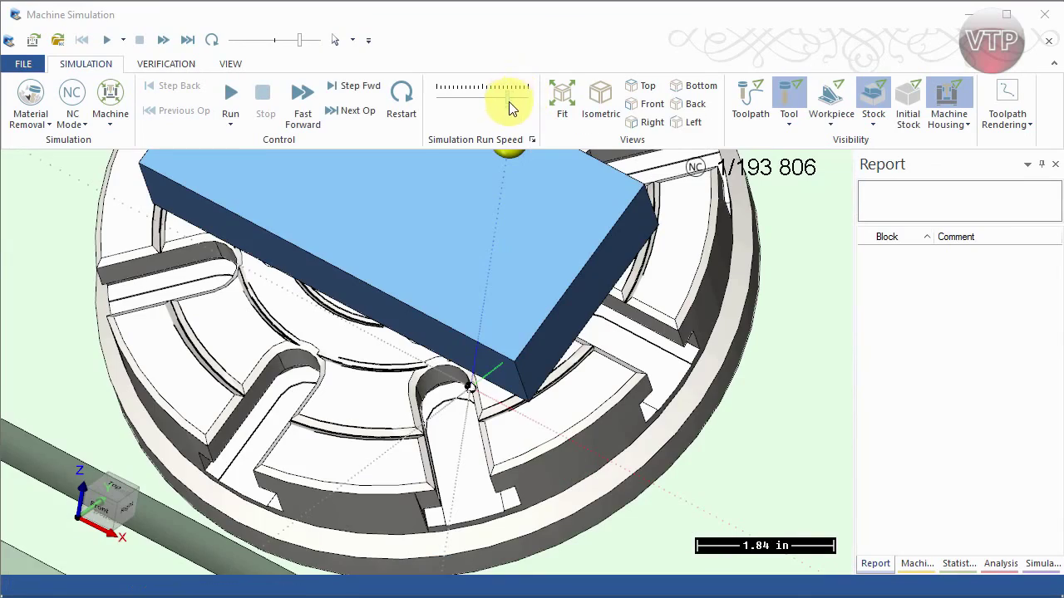
{"action": "left_click", "coordinate": [226, 98]}
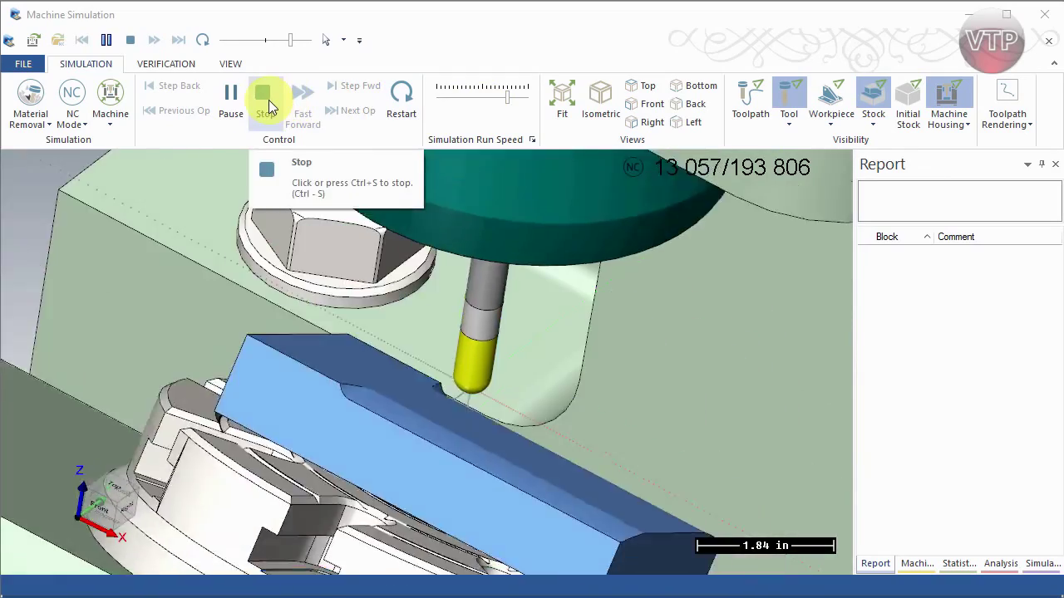
{"action": "left_click", "coordinate": [268, 104]}
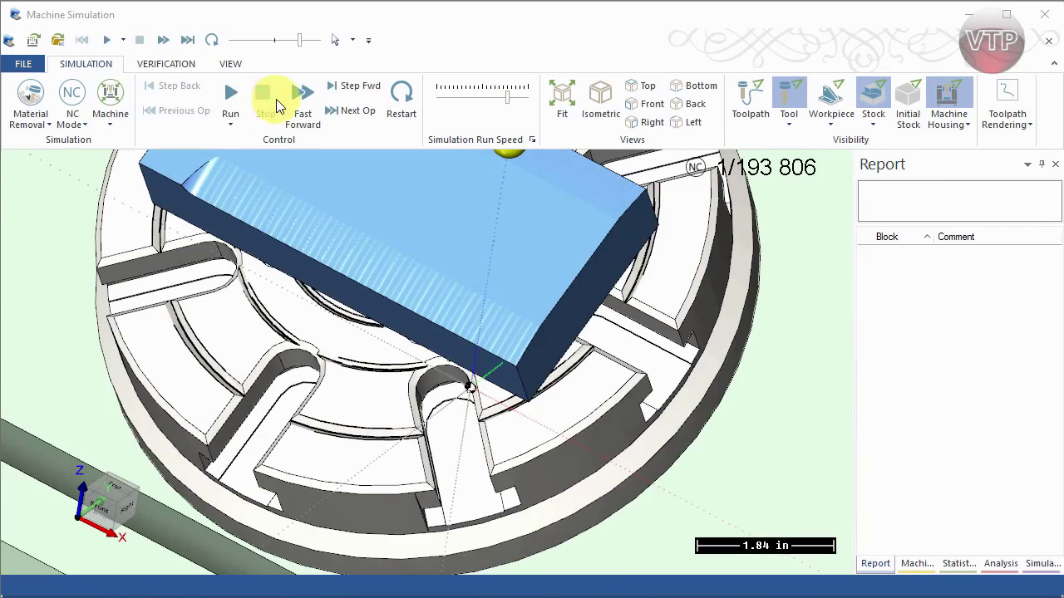
{"action": "left_click", "coordinate": [231, 98]}
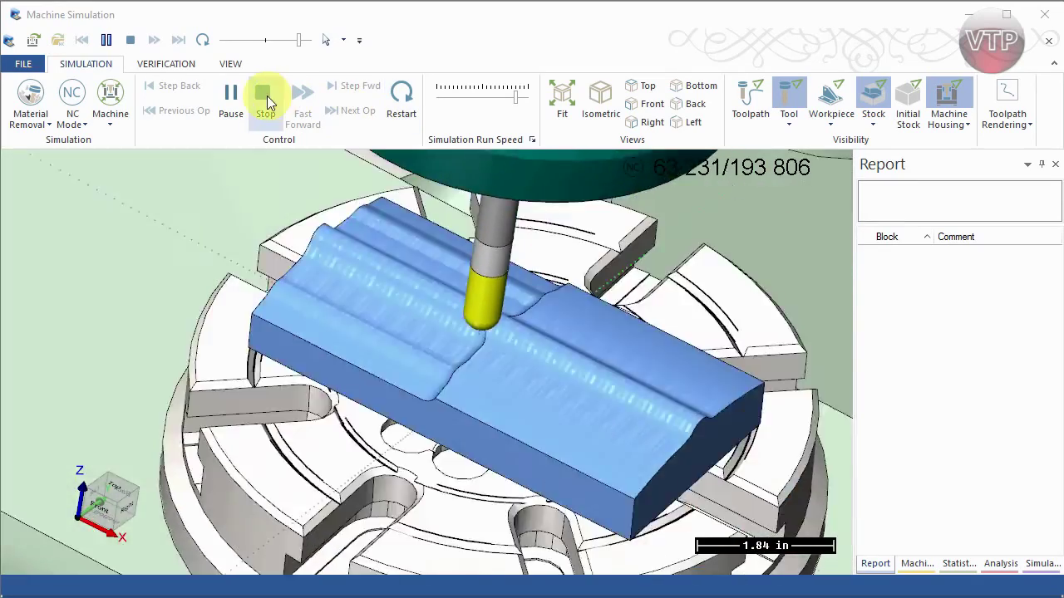
{"action": "left_click", "coordinate": [266, 97]}
{"action": "middle_click_drag", "start_coordinate": [590, 318], "coordinate": [582, 201]}
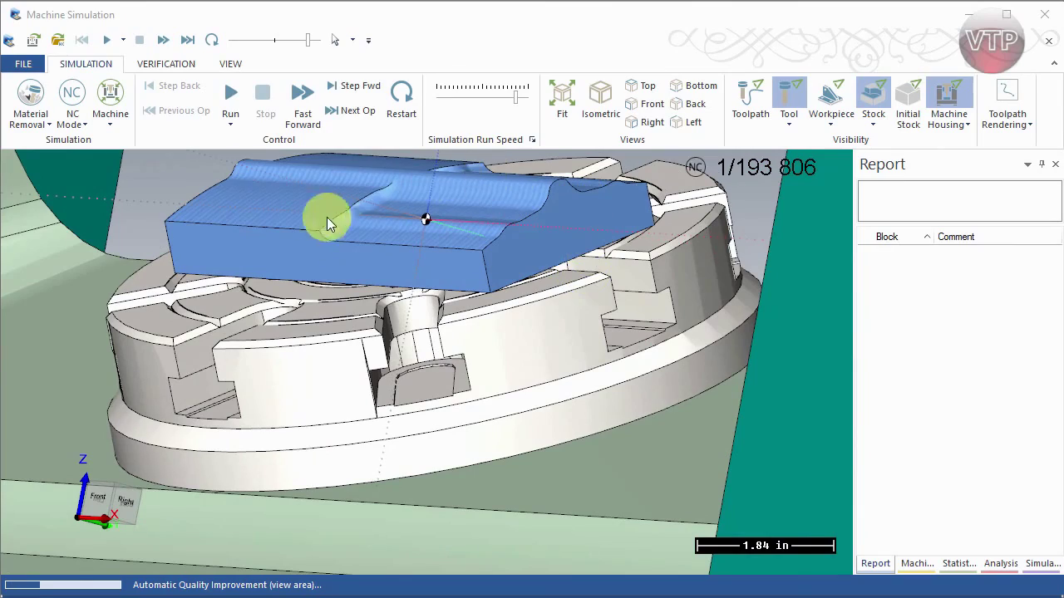
- Resume cutting until two grooves cross the block top, then orbit and zoom out
{"action": "left_click", "coordinate": [234, 105]}
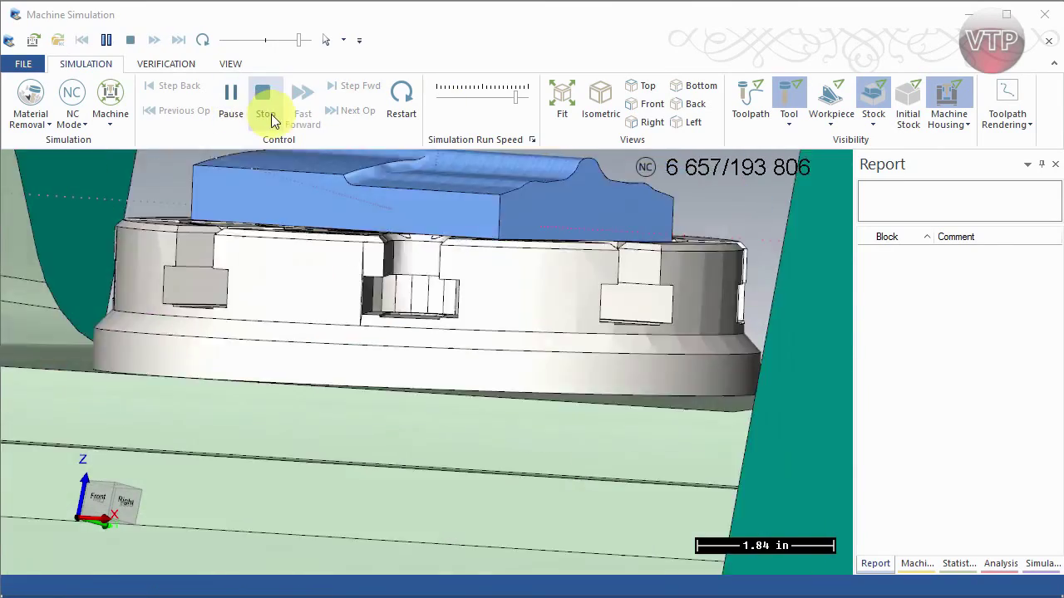
{"action": "scroll", "coordinate": [503, 299], "scroll_direction": "down", "scroll_amount": 10}
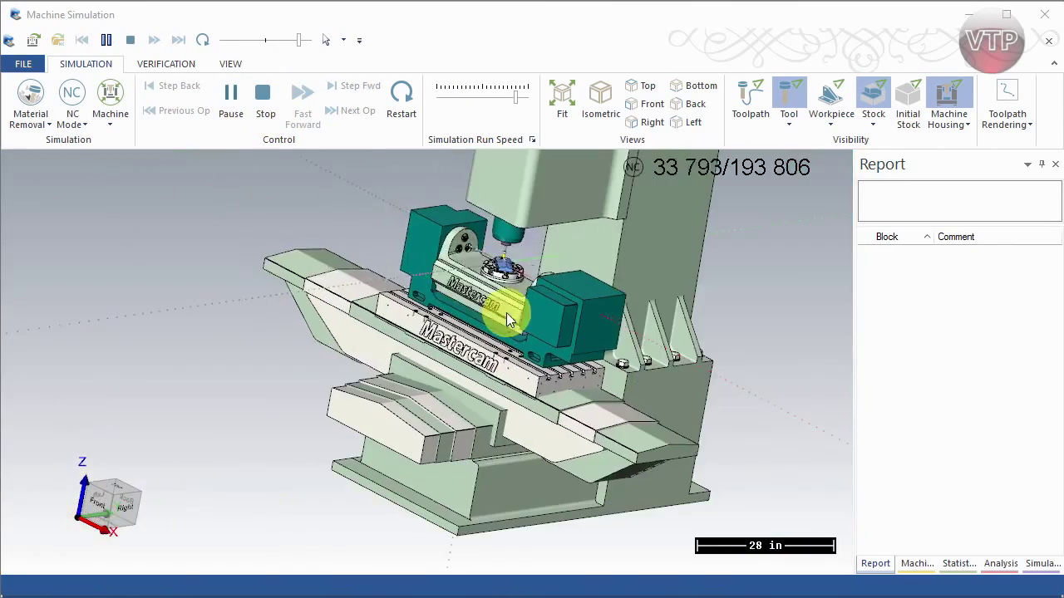
{"action": "scroll", "coordinate": [506, 249], "scroll_direction": "up", "scroll_amount": 5}
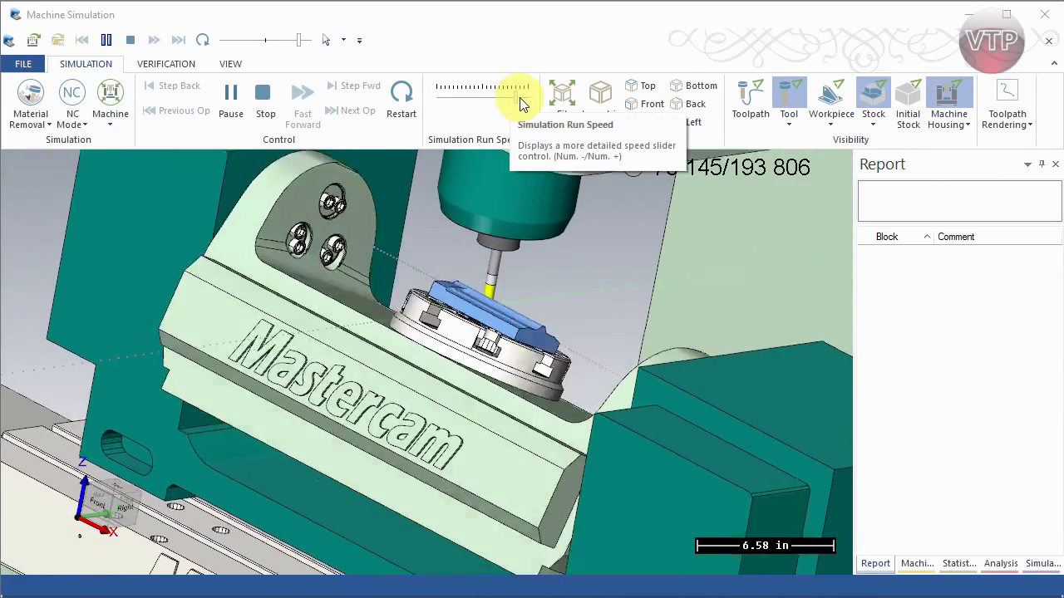
{"action": "scroll", "coordinate": [496, 266], "scroll_direction": "up", "scroll_amount": 5}
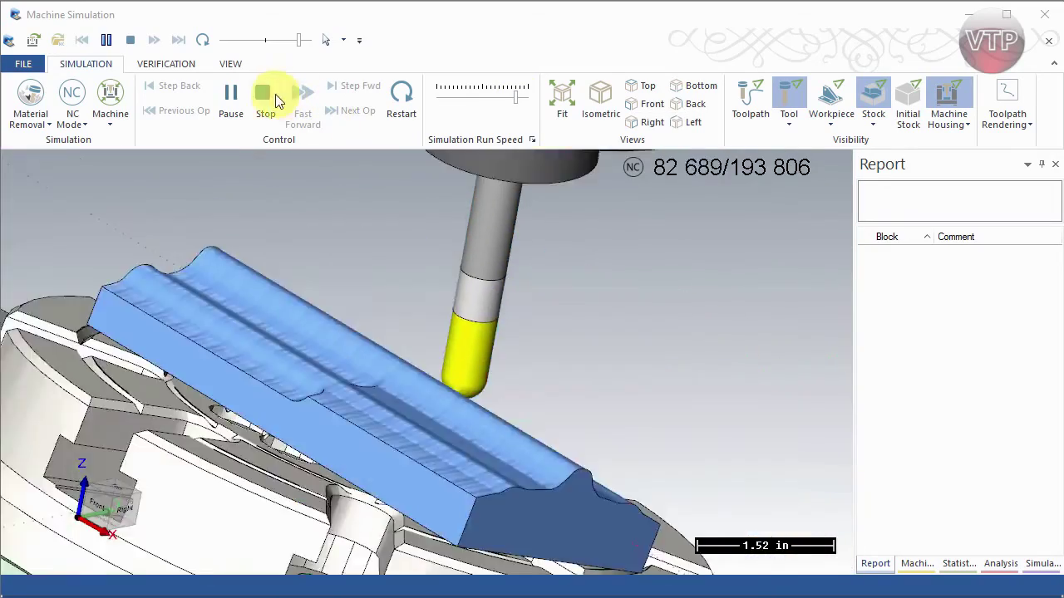
{"action": "left_click", "coordinate": [265, 94]}
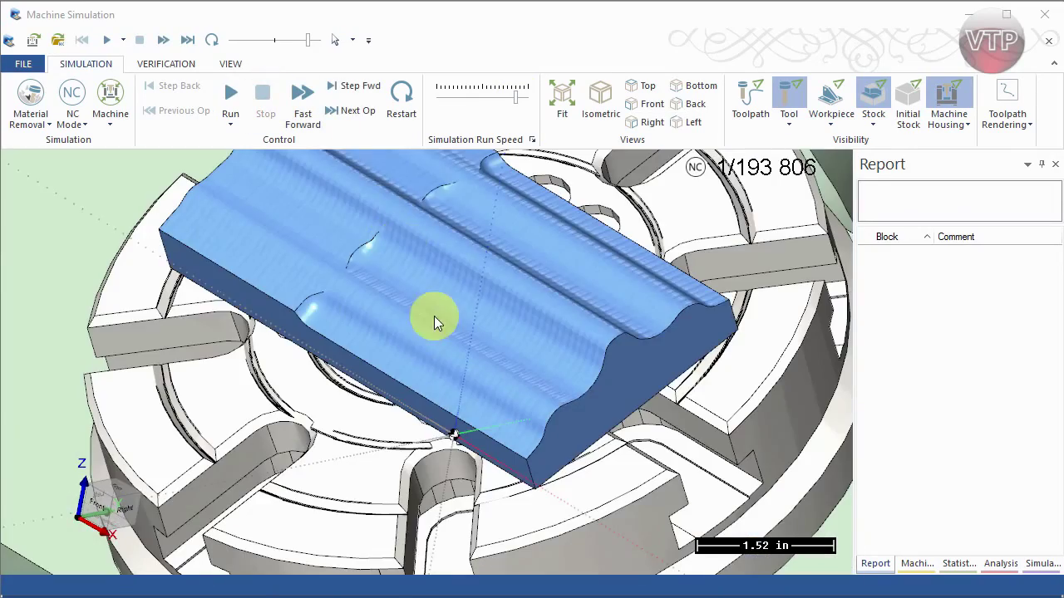
{"action": "middle_click_drag", "start_coordinate": [433, 315], "coordinate": [613, 278]}
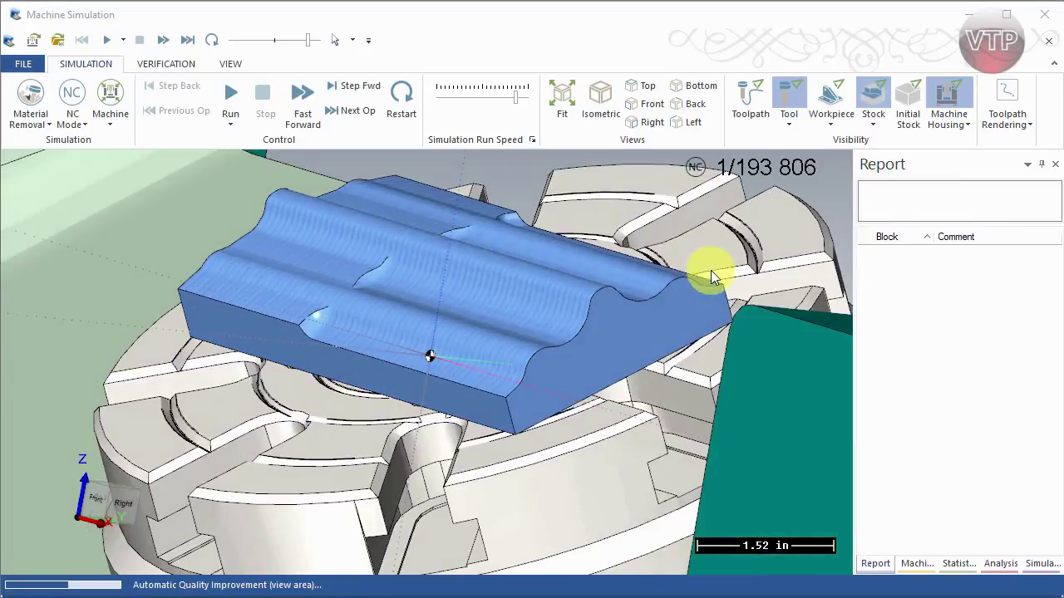
{"action": "scroll", "coordinate": [396, 326], "scroll_direction": "down", "scroll_amount": 10}
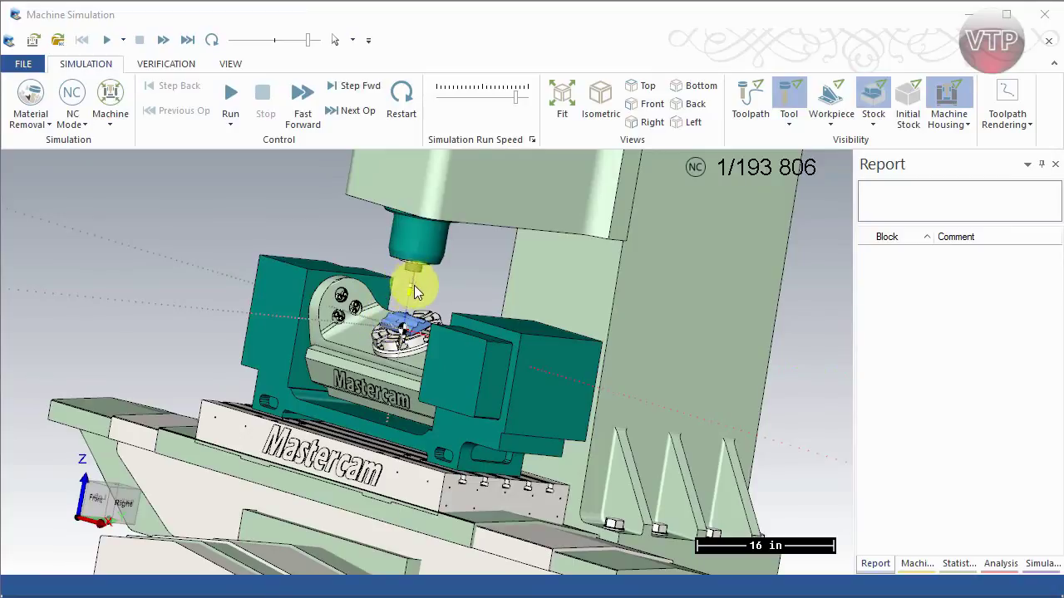
- Zoom in on the wavy-profiled stock and show the Verification tools for gouge and excess analysis
{"action": "scroll", "coordinate": [416, 304], "scroll_direction": "up", "scroll_amount": 5}
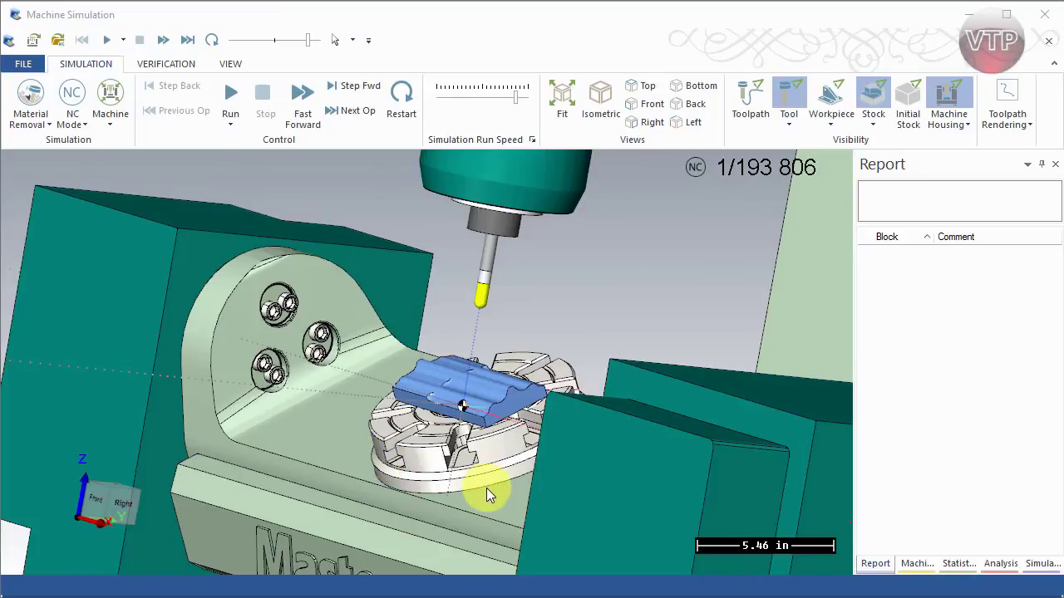
{"action": "left_click", "coordinate": [174, 64]}
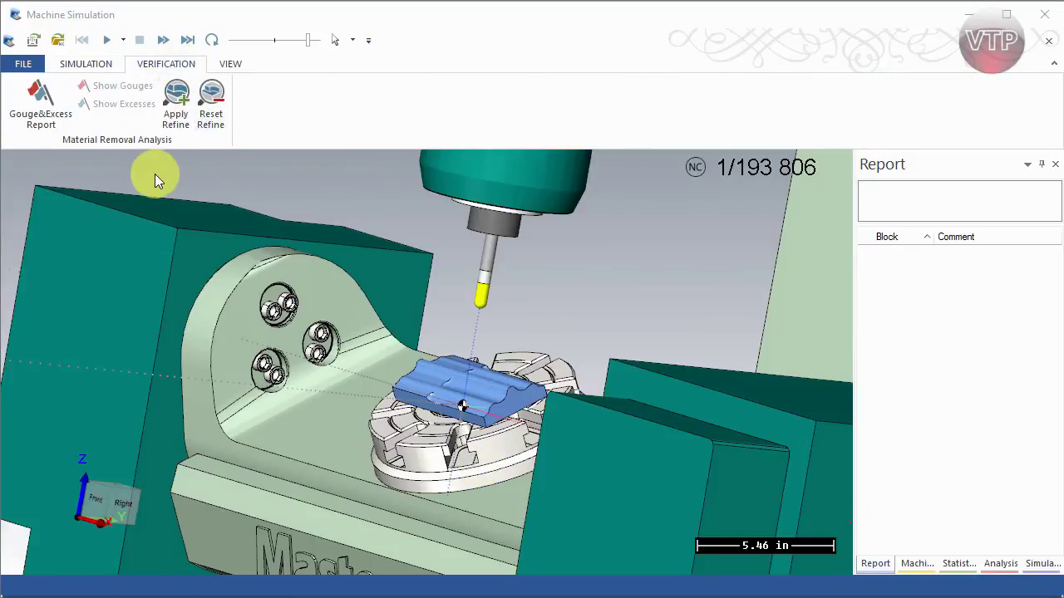
- Check the View tab's Docking Panes options, then go back to the Simulation run controls
{"action": "left_click", "coordinate": [230, 64]}
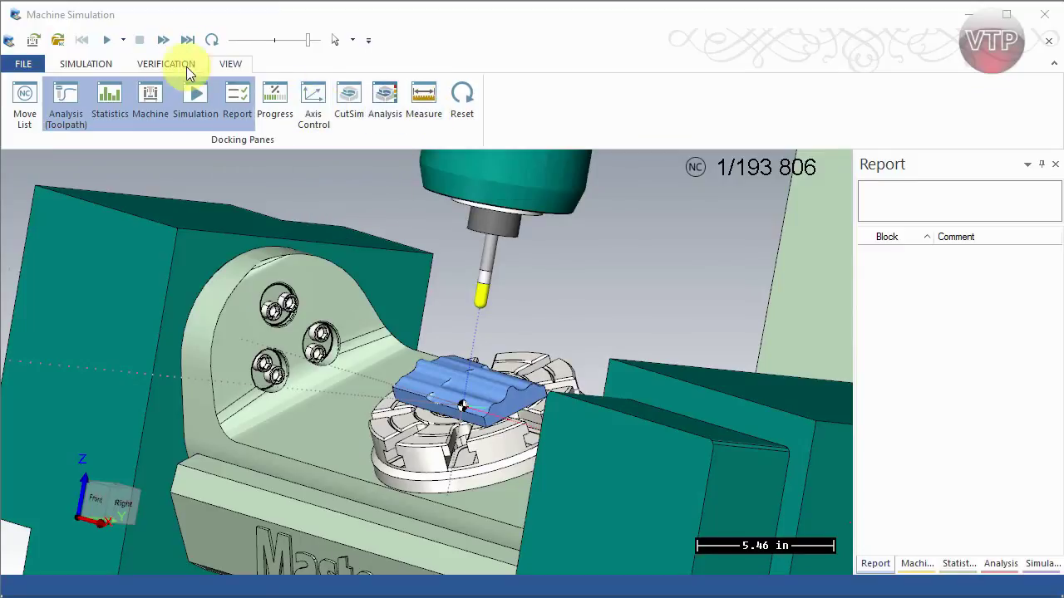
{"action": "left_click", "coordinate": [90, 64]}
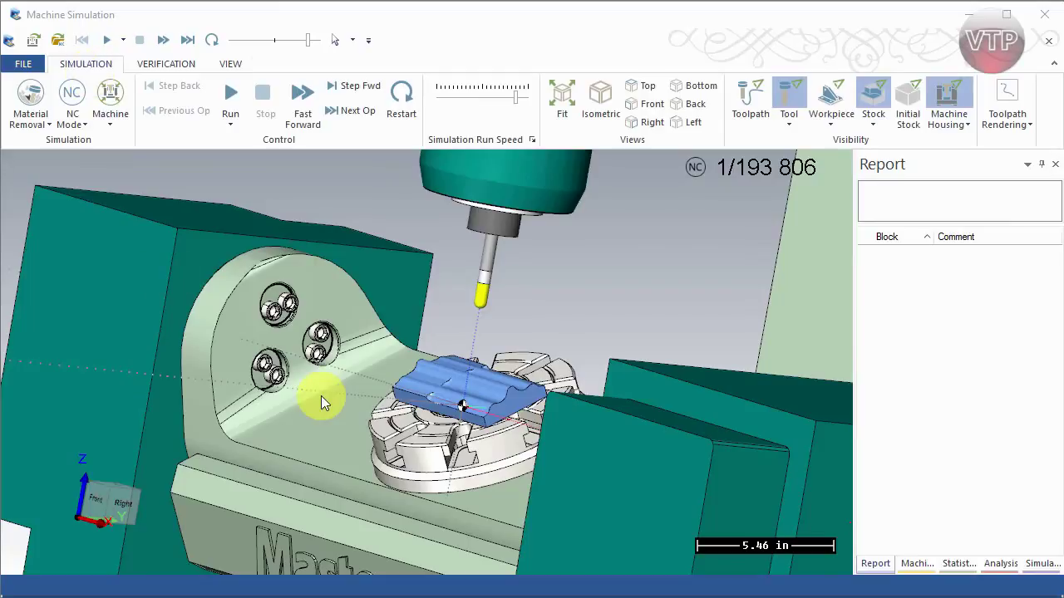